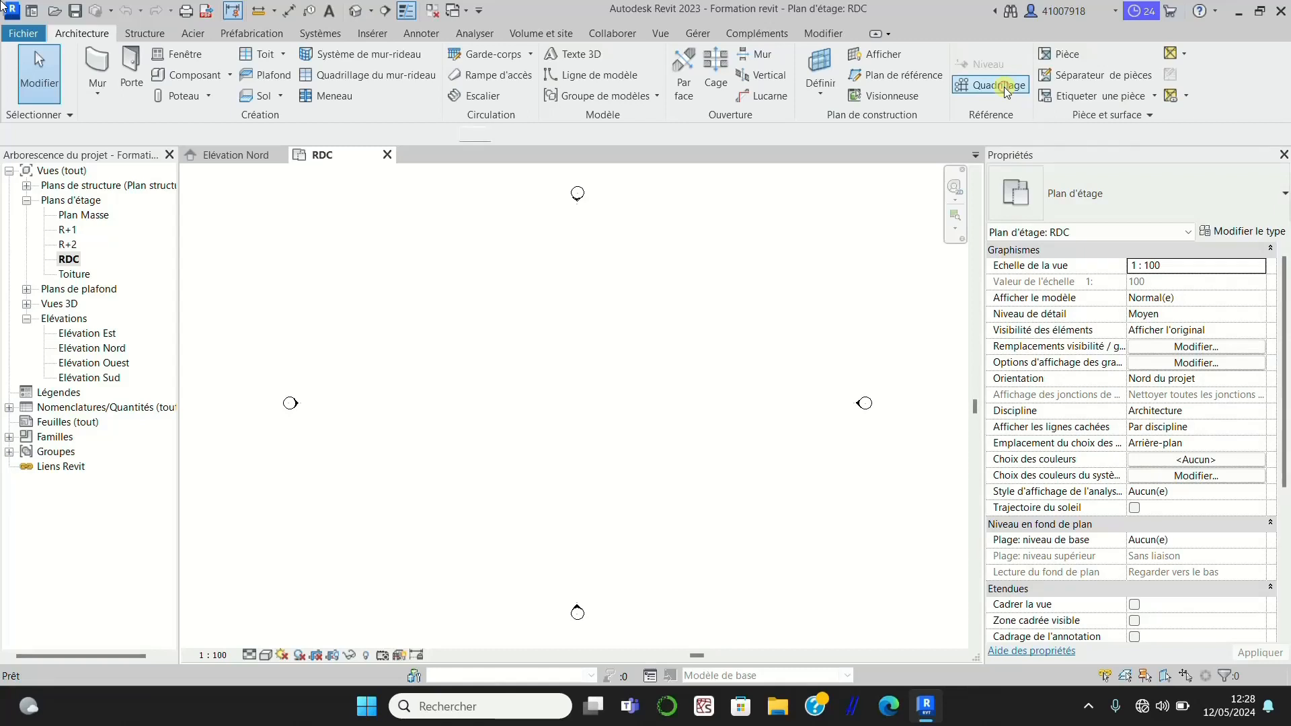
Draw four horizontal grid lines between the elevation markers, spaced about 5.9, 6.1 and 7.6 m apart from north to south.
click(1002, 85)
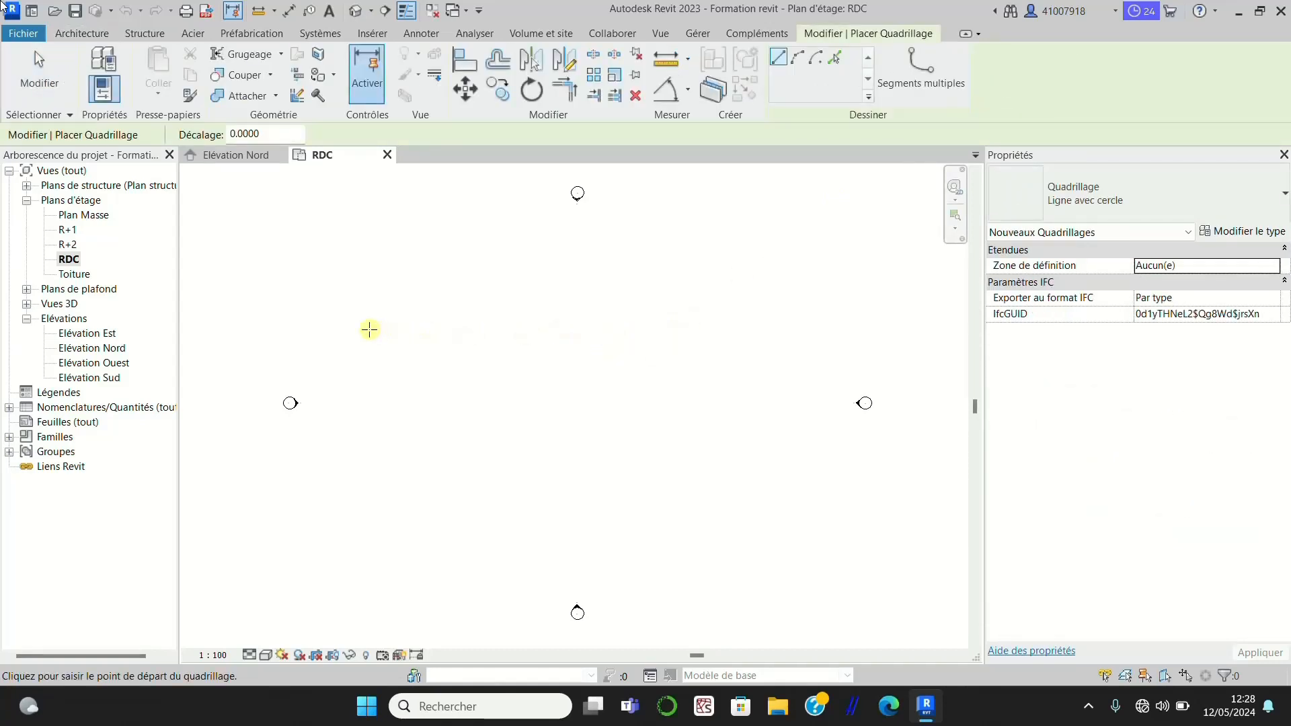
click(366, 325)
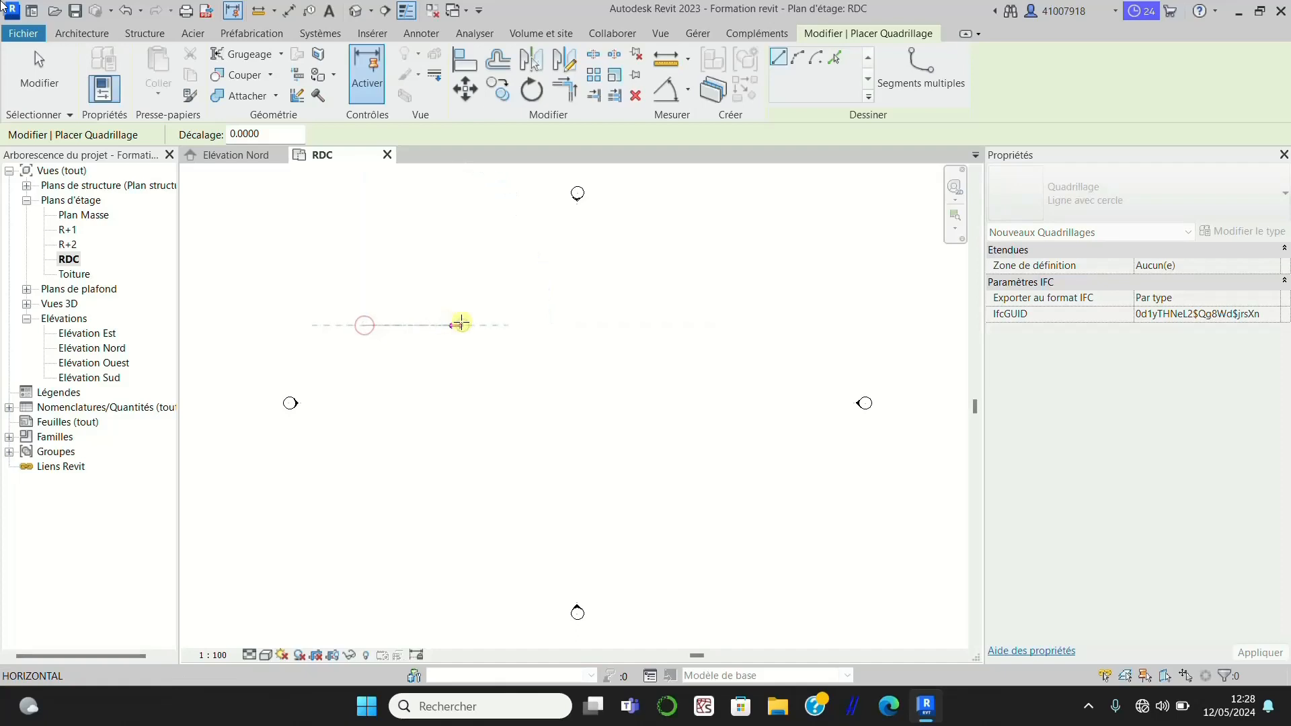
click(787, 325)
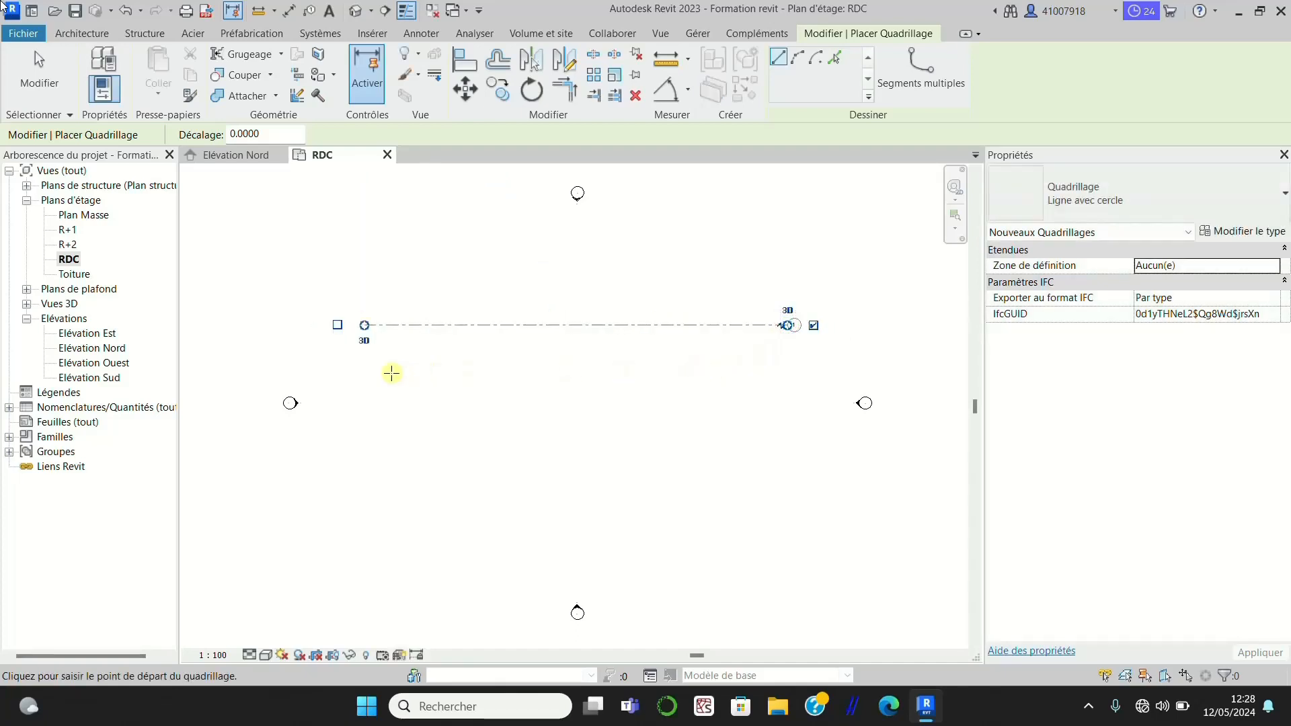
click(345, 386)
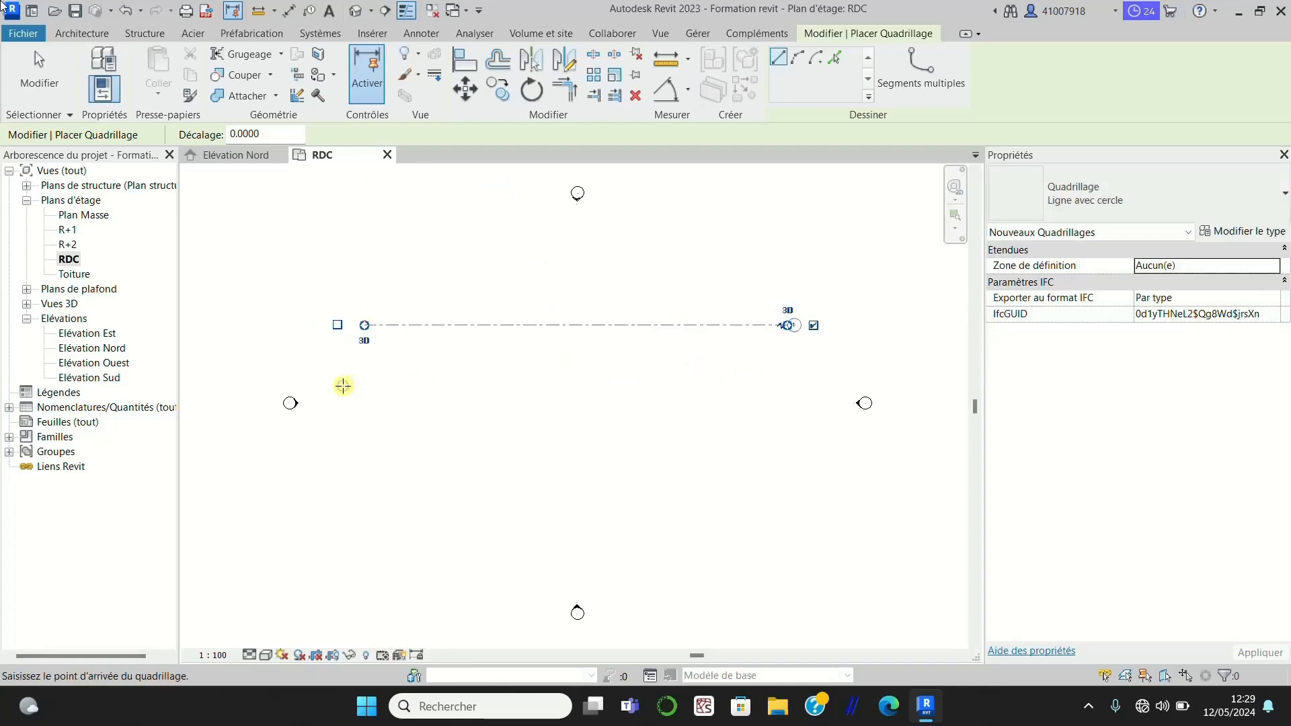
click(788, 385)
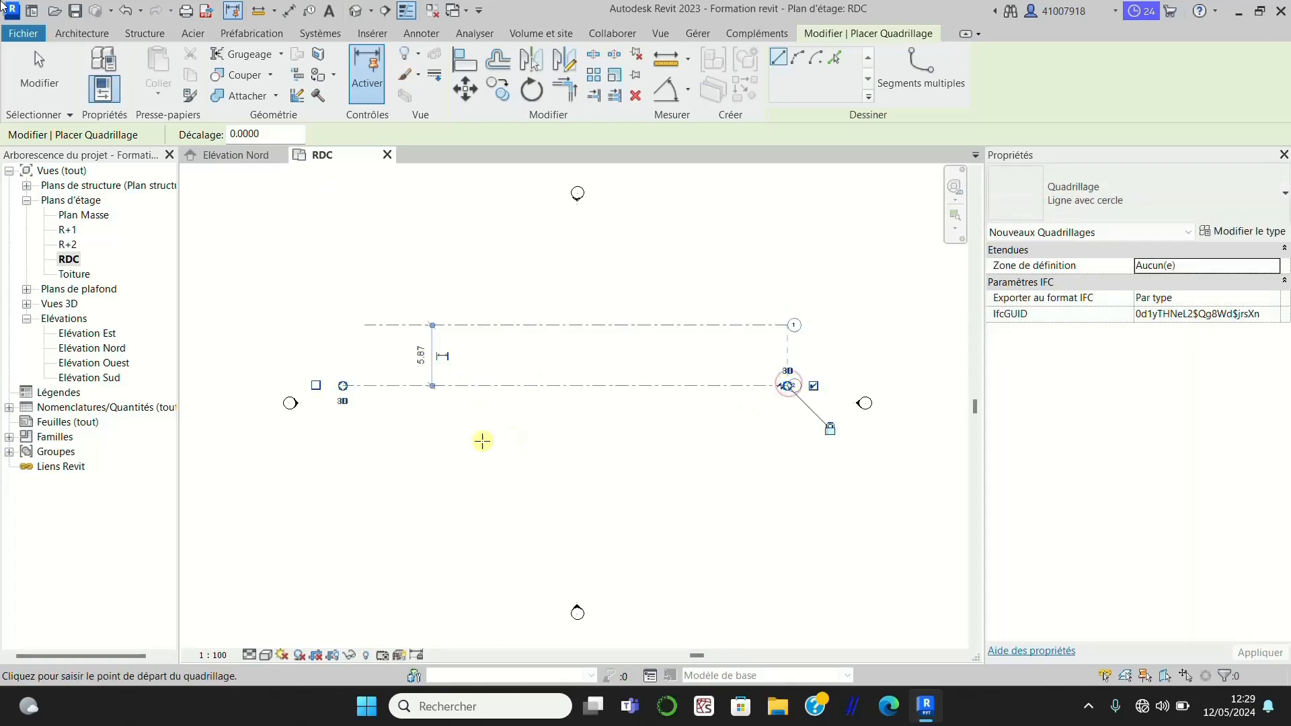
click(364, 449)
click(785, 449)
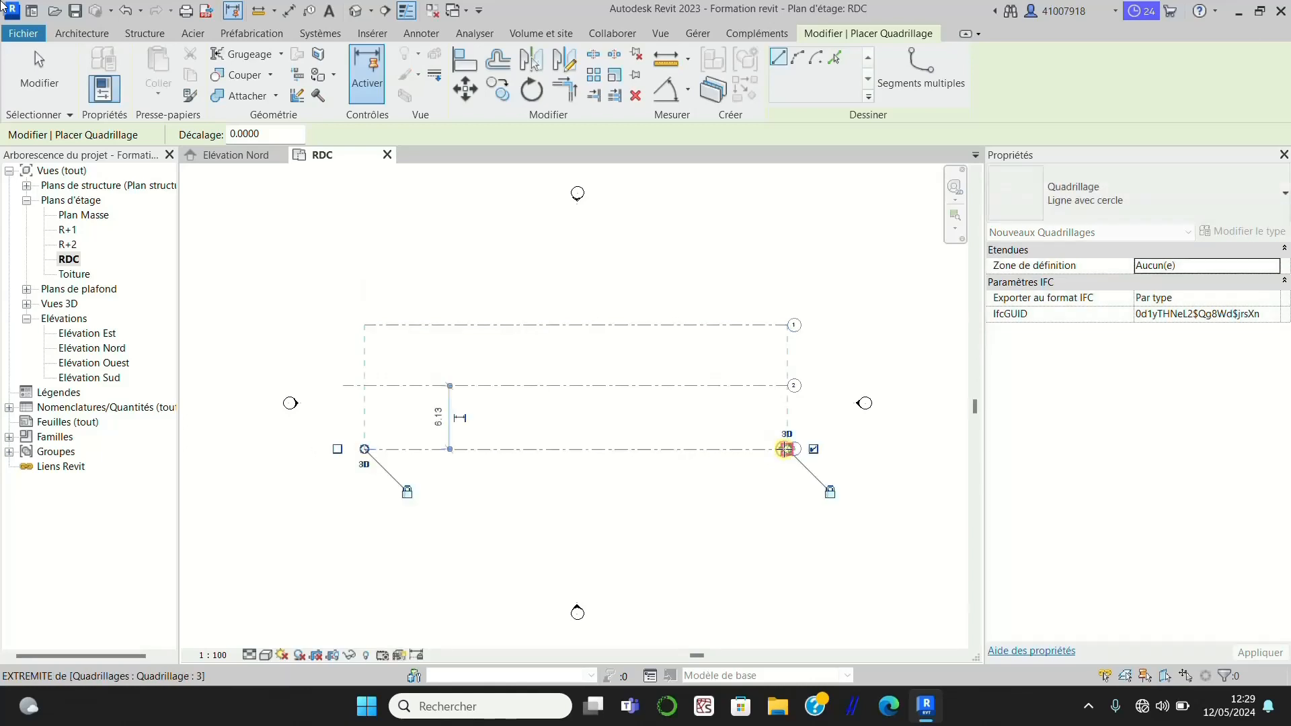
click(346, 517)
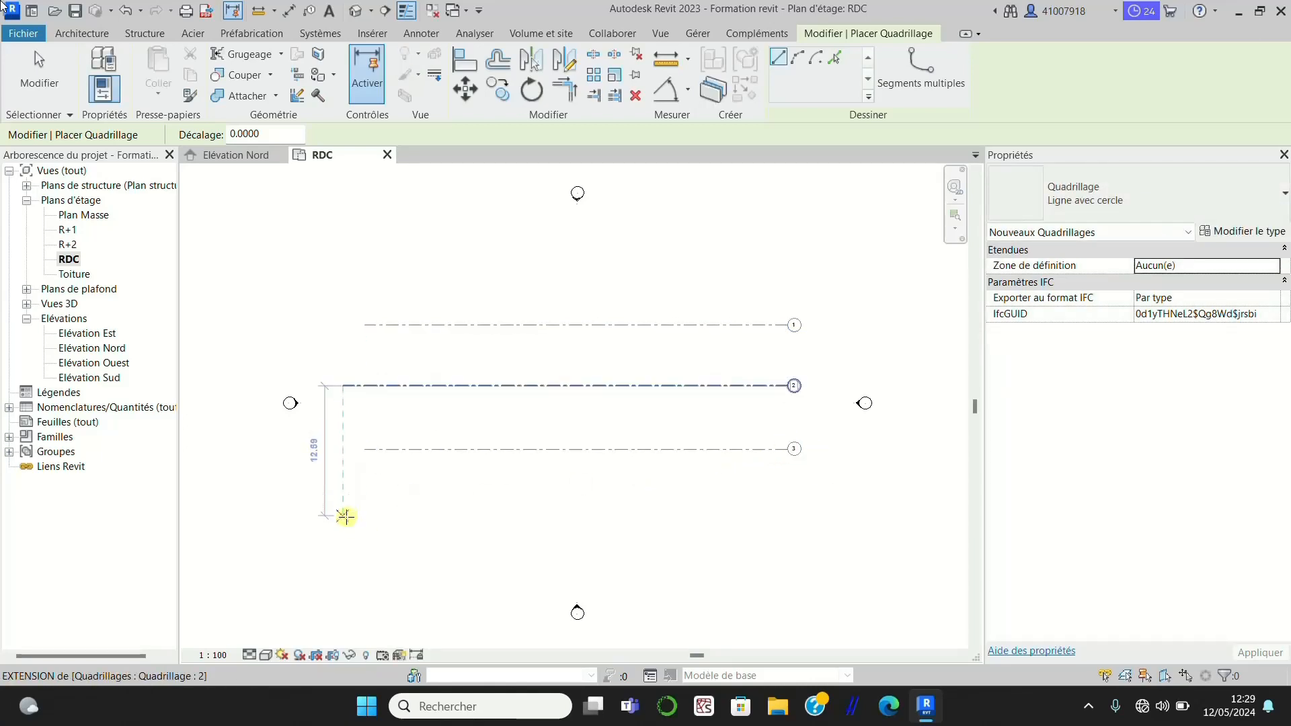
click(360, 527)
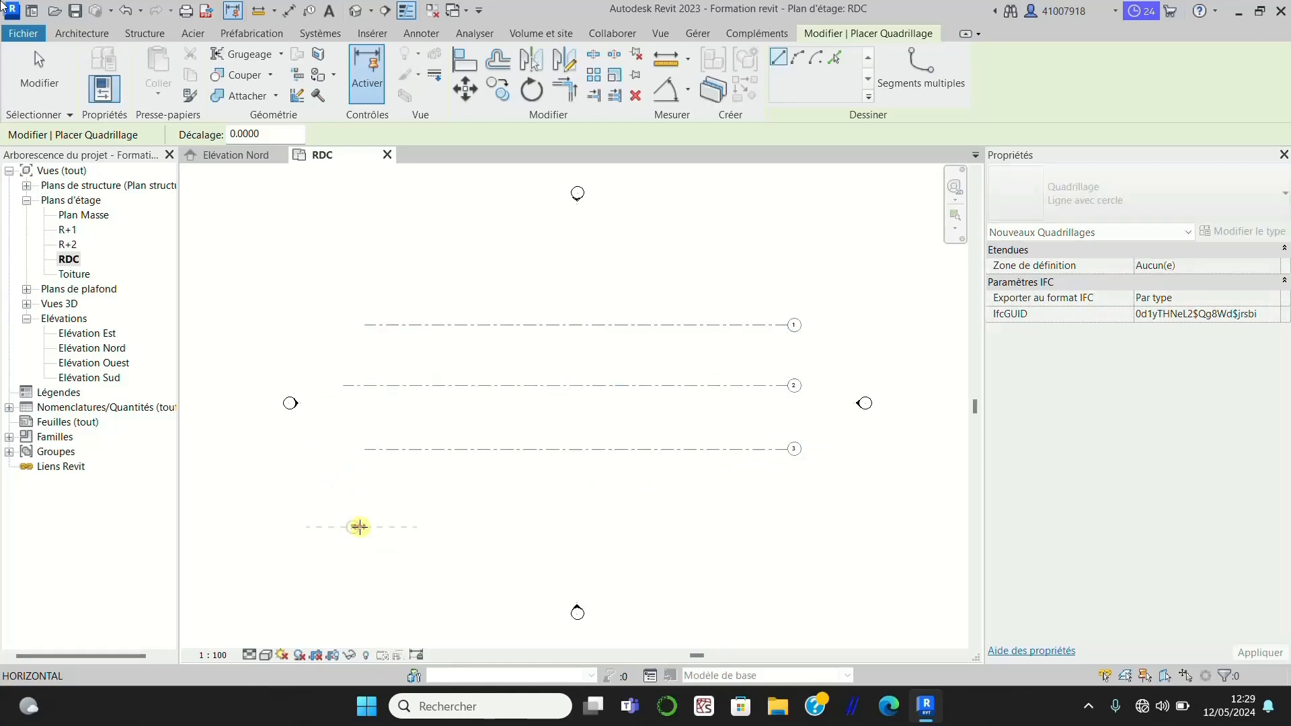
click(787, 529)
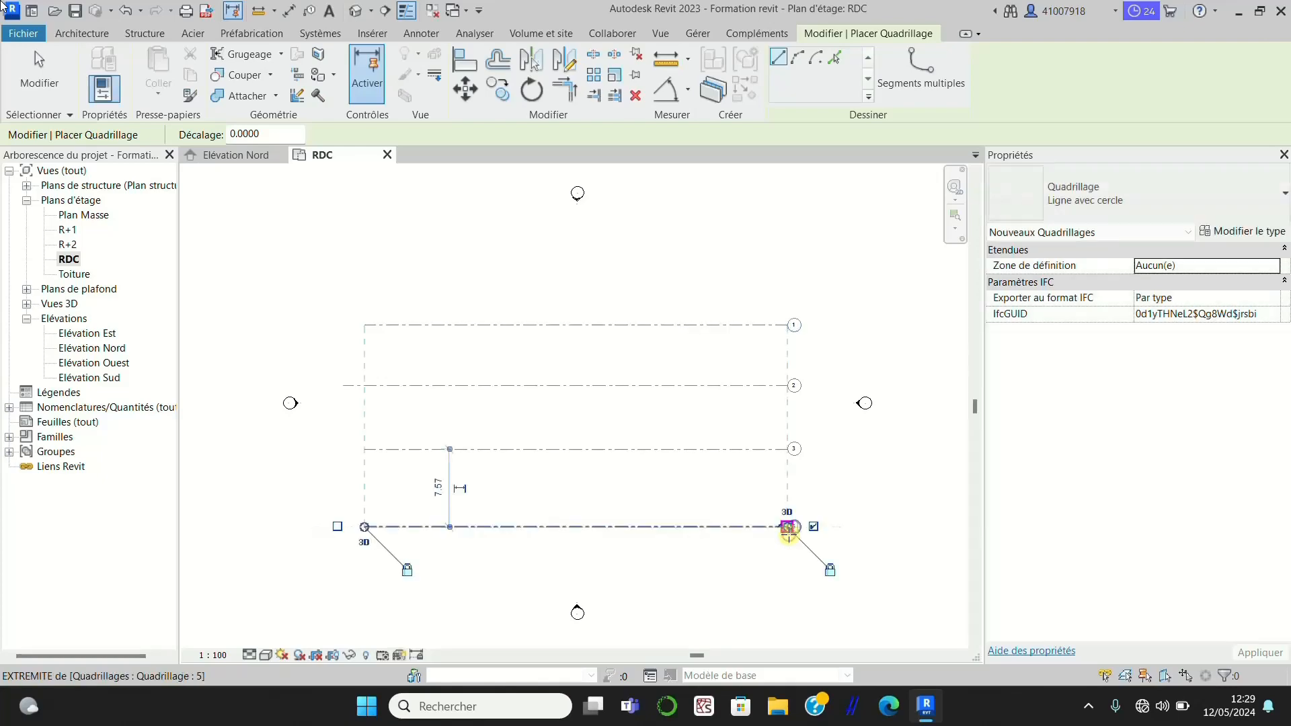
key(Escape)
key(Escape)
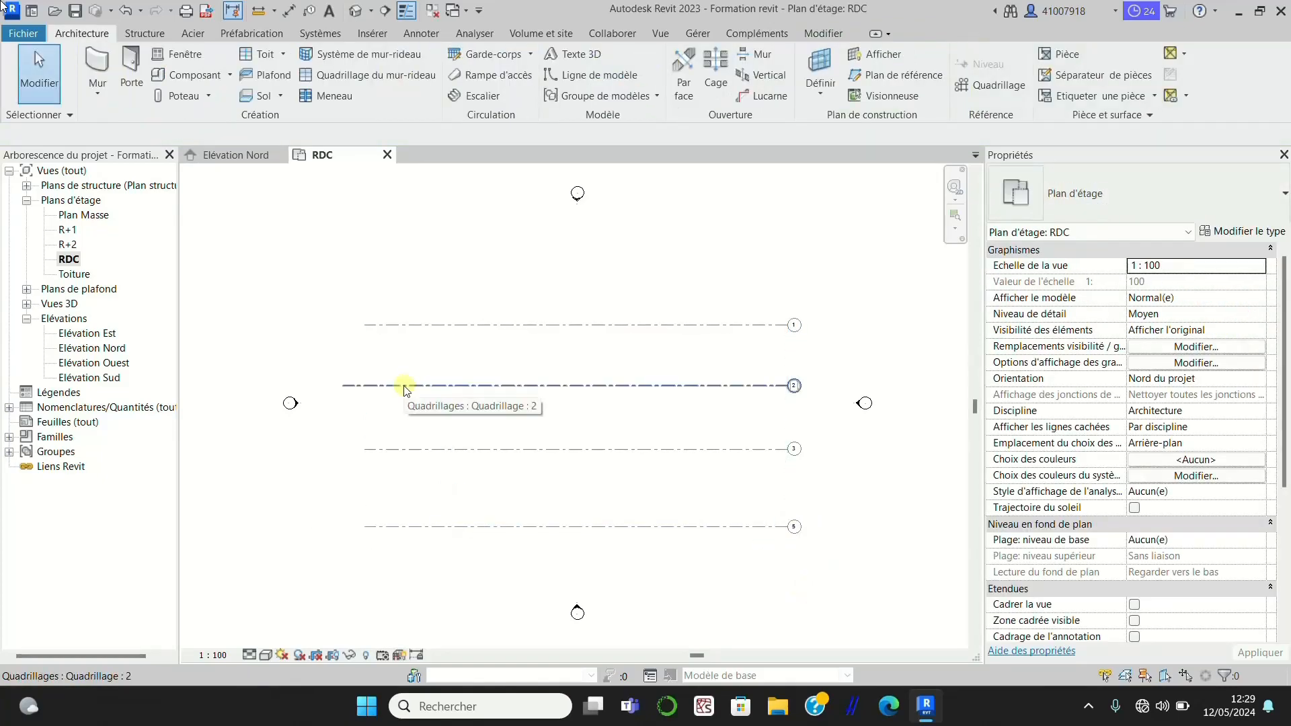
Align the west end of horizontal grid line 2 with the ends of the other grid lines.
click(404, 385)
click(341, 387)
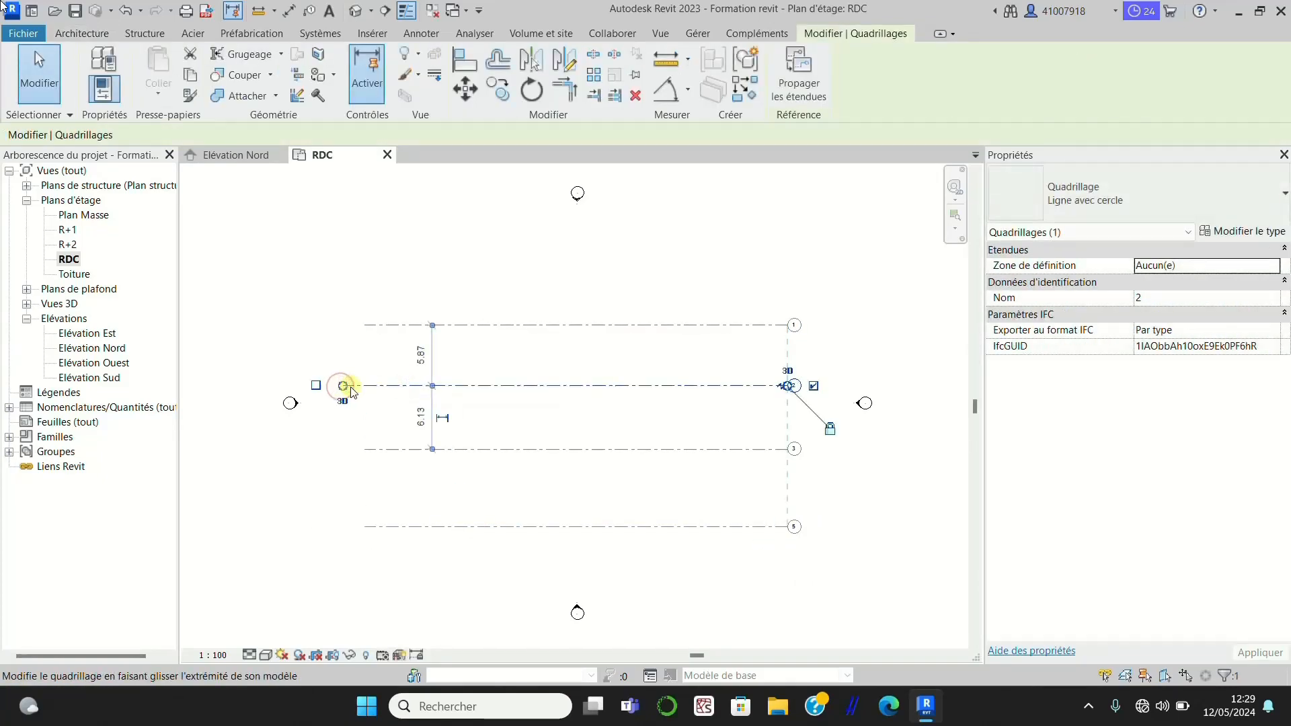
drag(344, 388, 365, 422)
click(372, 463)
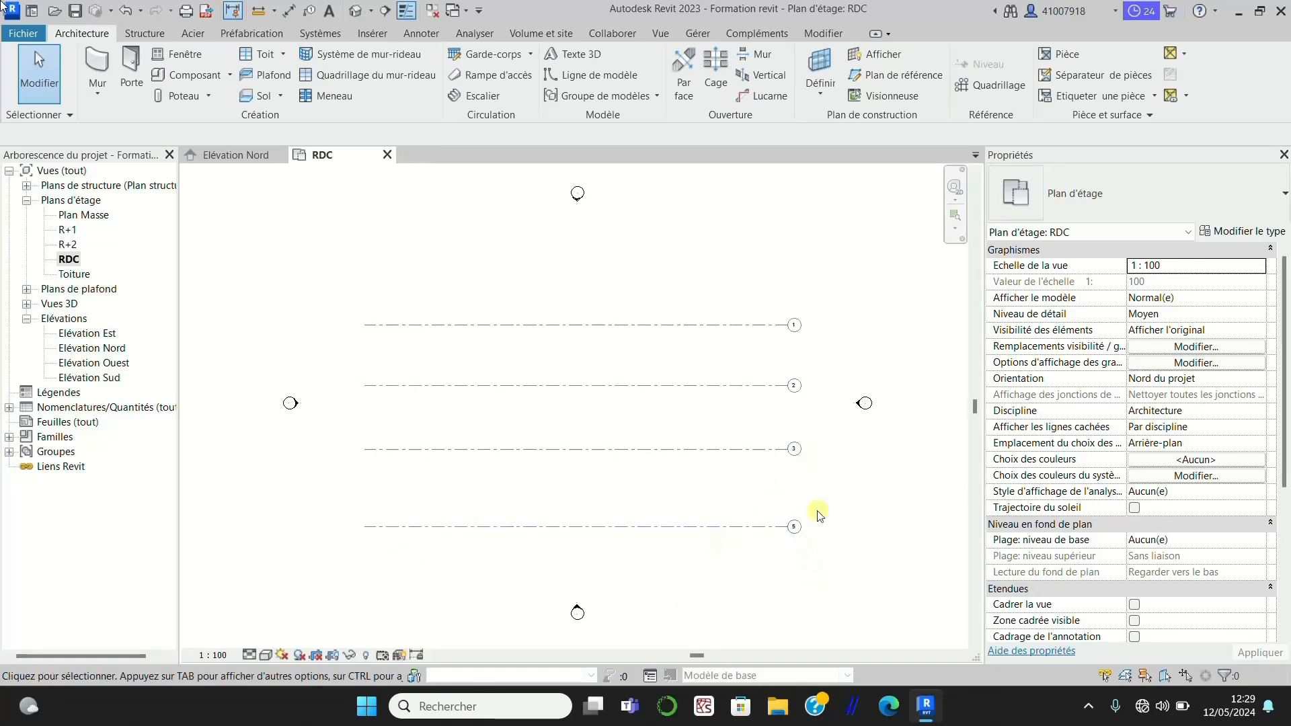
Check the numbering in the bubbles of the horizontal grid lines.
scroll(753, 316, up, 2)
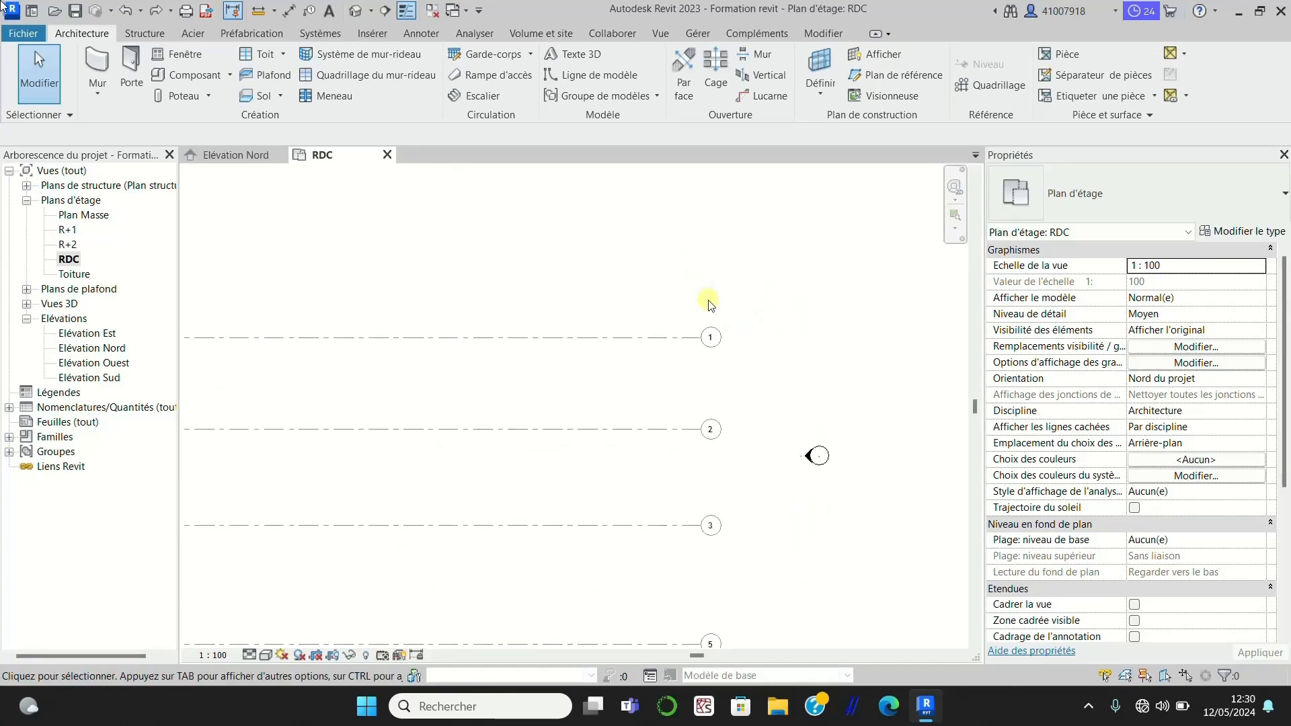
scroll(723, 331, up, 2)
scroll(713, 336, down, 3)
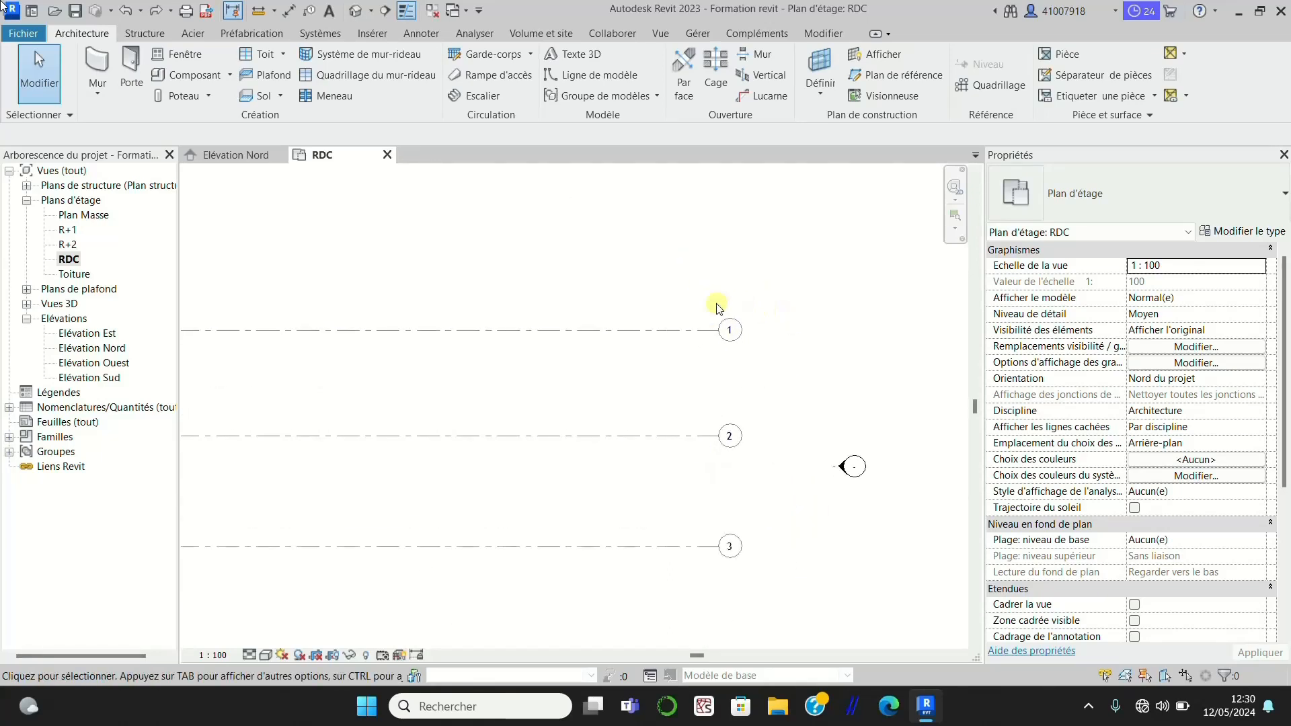
scroll(684, 309, up, 2)
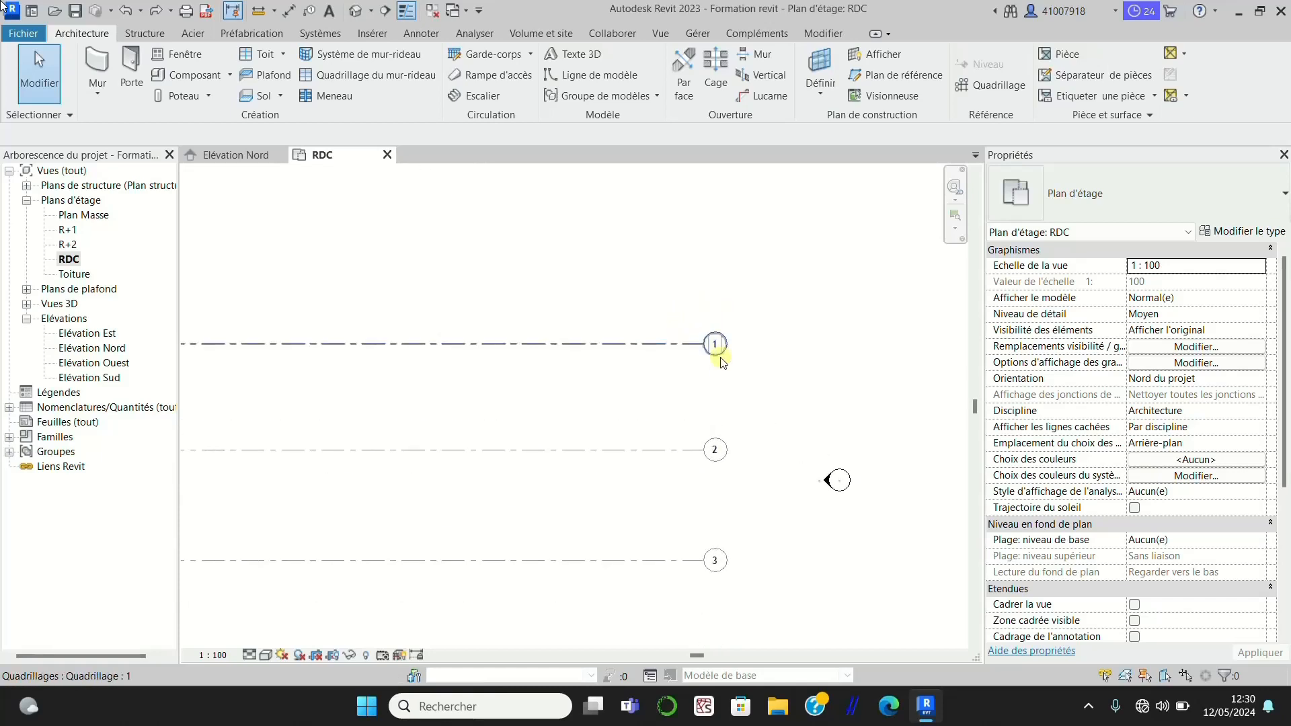
scroll(731, 296, down, 1)
scroll(723, 408, up, 3)
scroll(666, 326, down, 2)
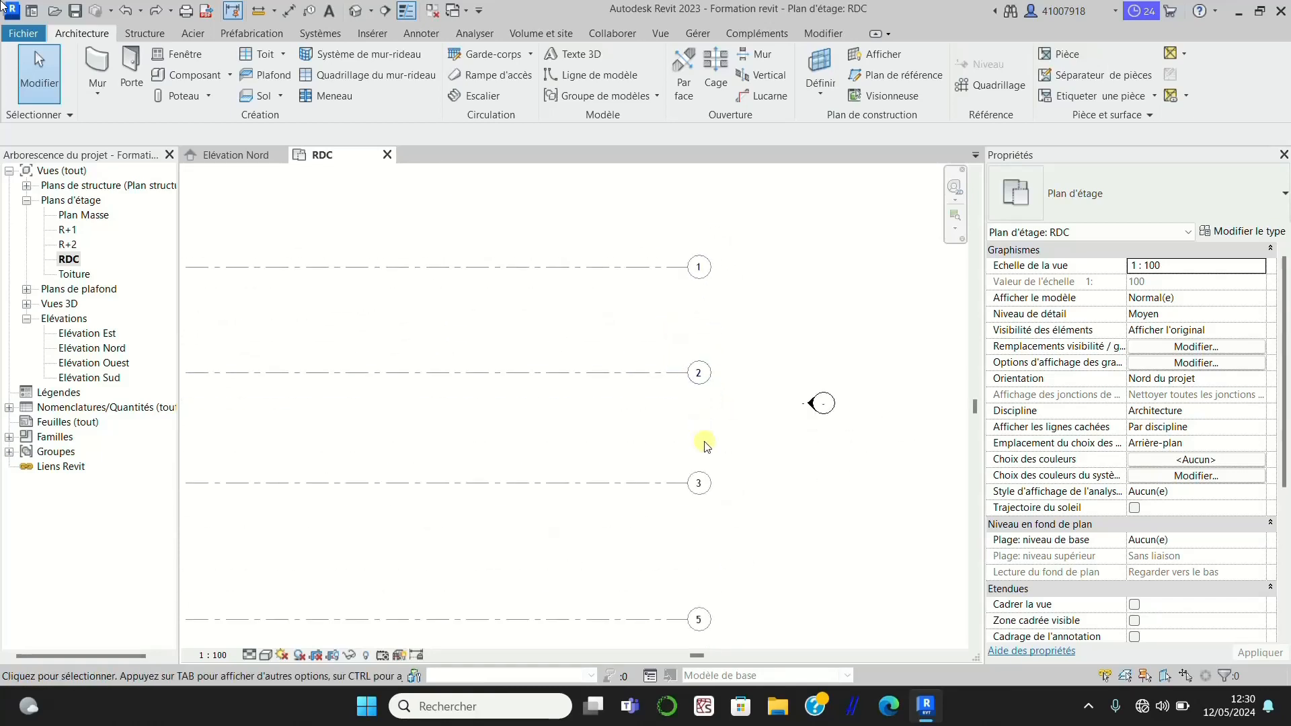
scroll(697, 439, down, 1)
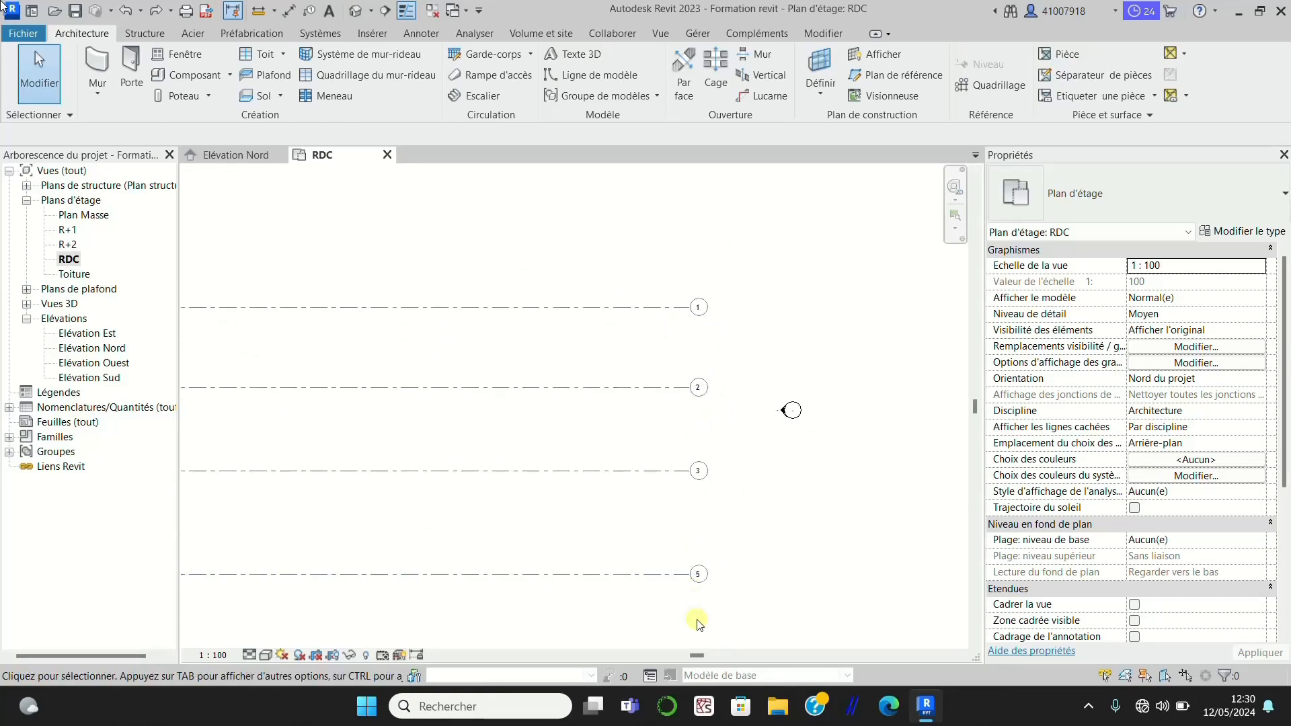
Renumber the southernmost horizontal grid line as 4.
click(577, 576)
scroll(696, 572, up, 4)
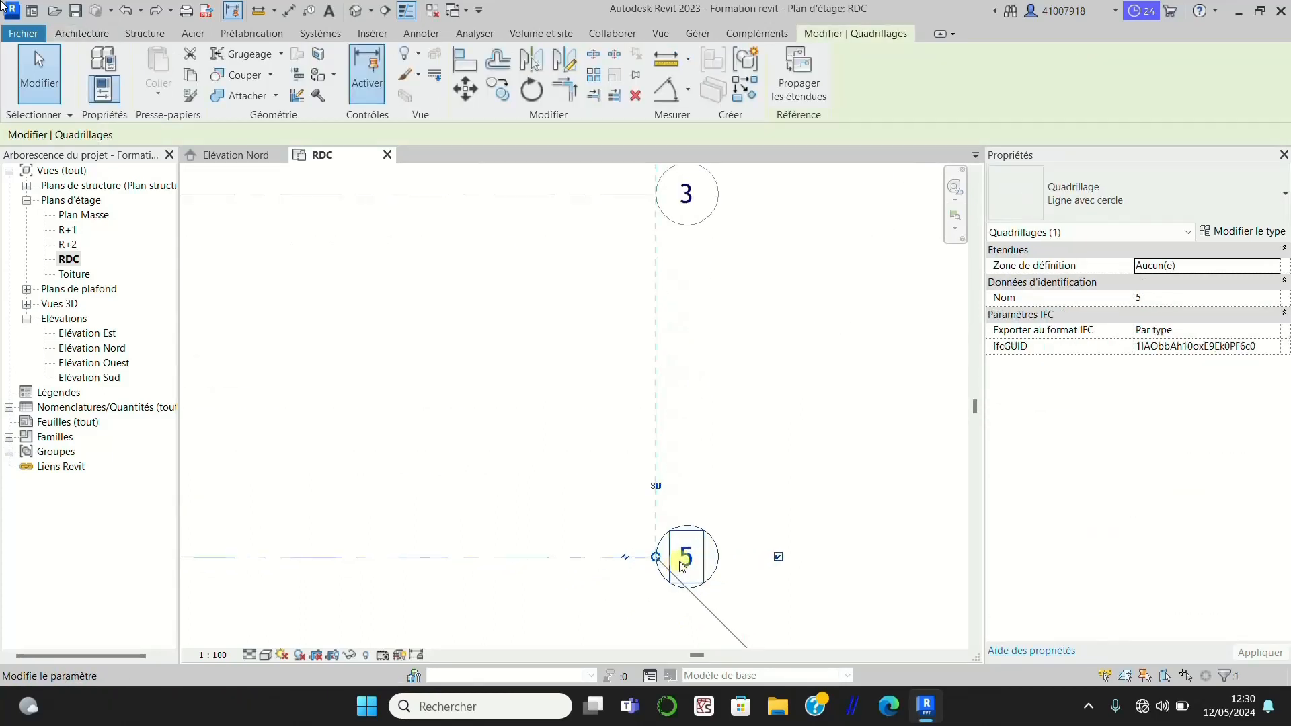
click(683, 564)
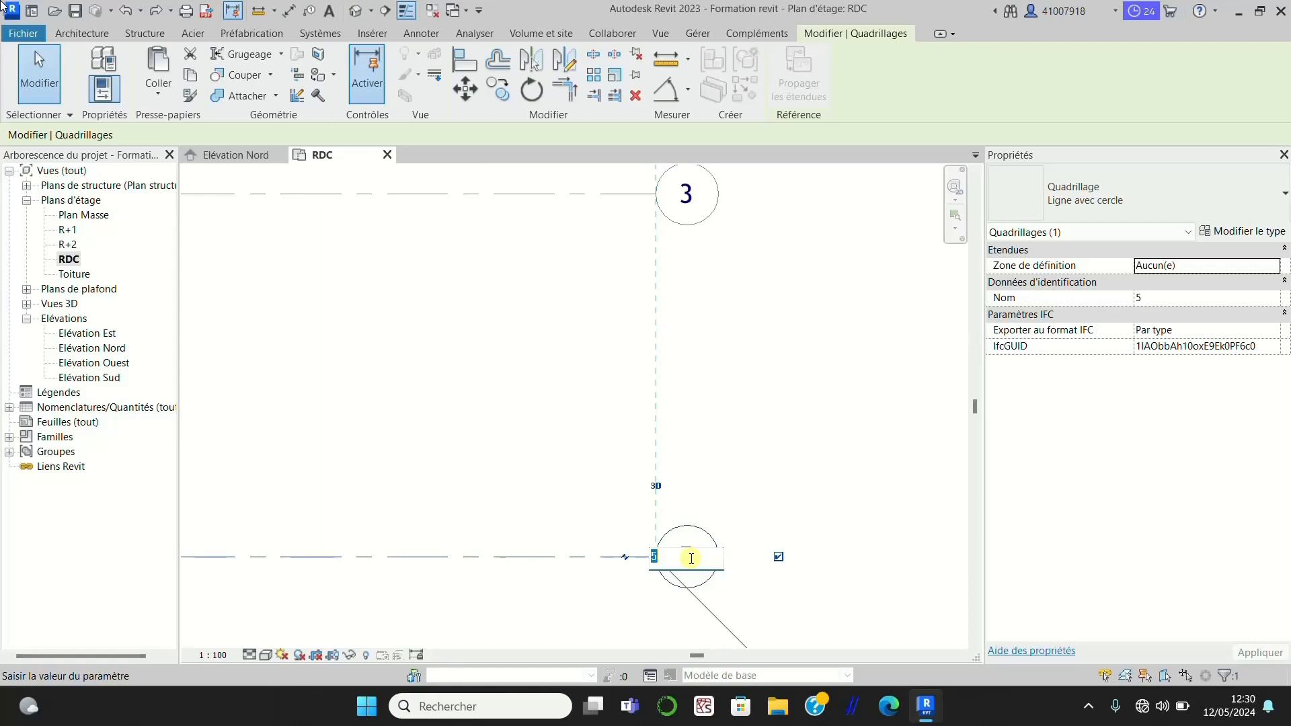
text(4)
key(Return)
scroll(700, 512, down, 5)
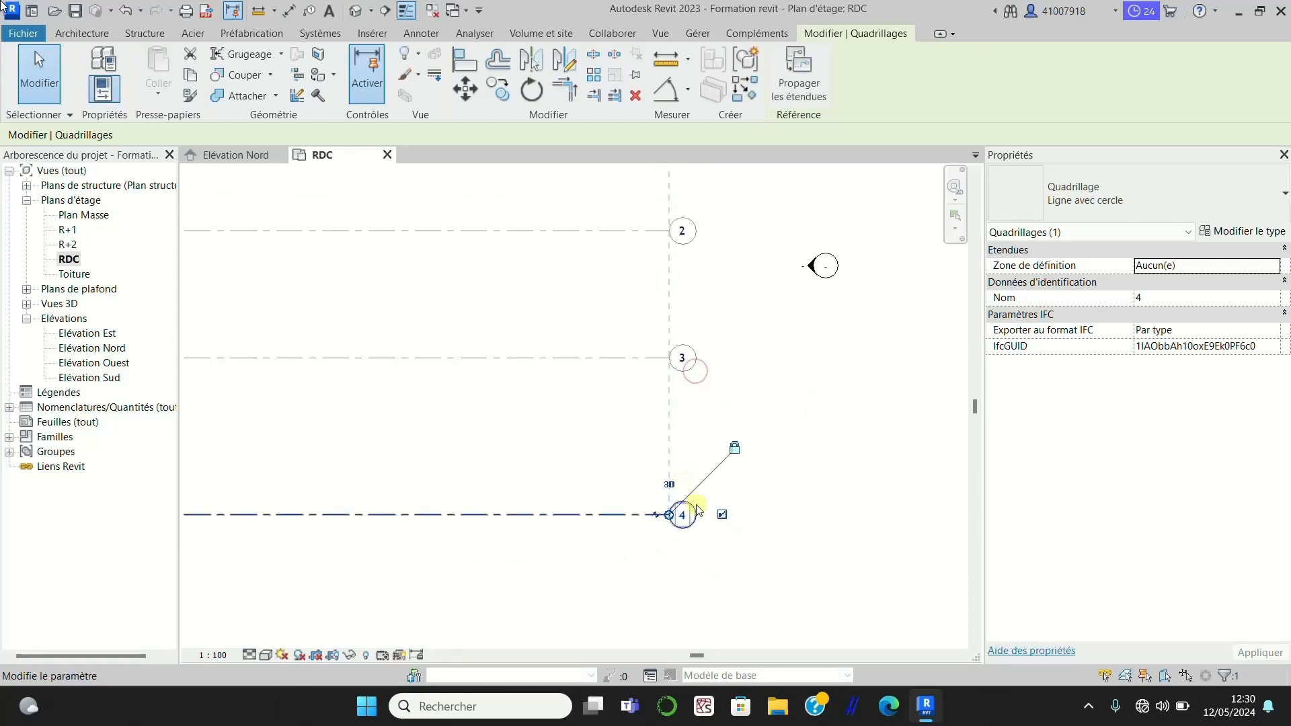
click(629, 573)
scroll(685, 528, up, 1)
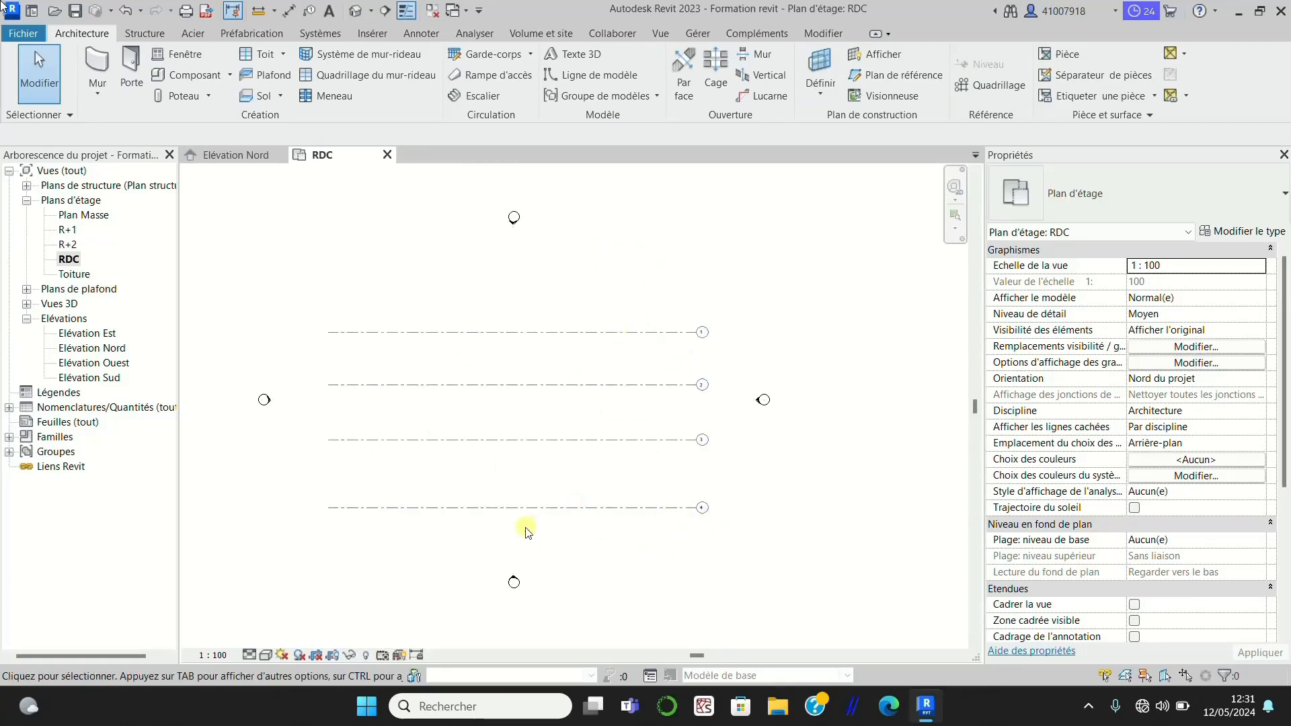
Draw four aligned vertical grid lines across the horizontal ones from west to east, about 8.7 m apart, with their bubbles at the south end.
click(993, 85)
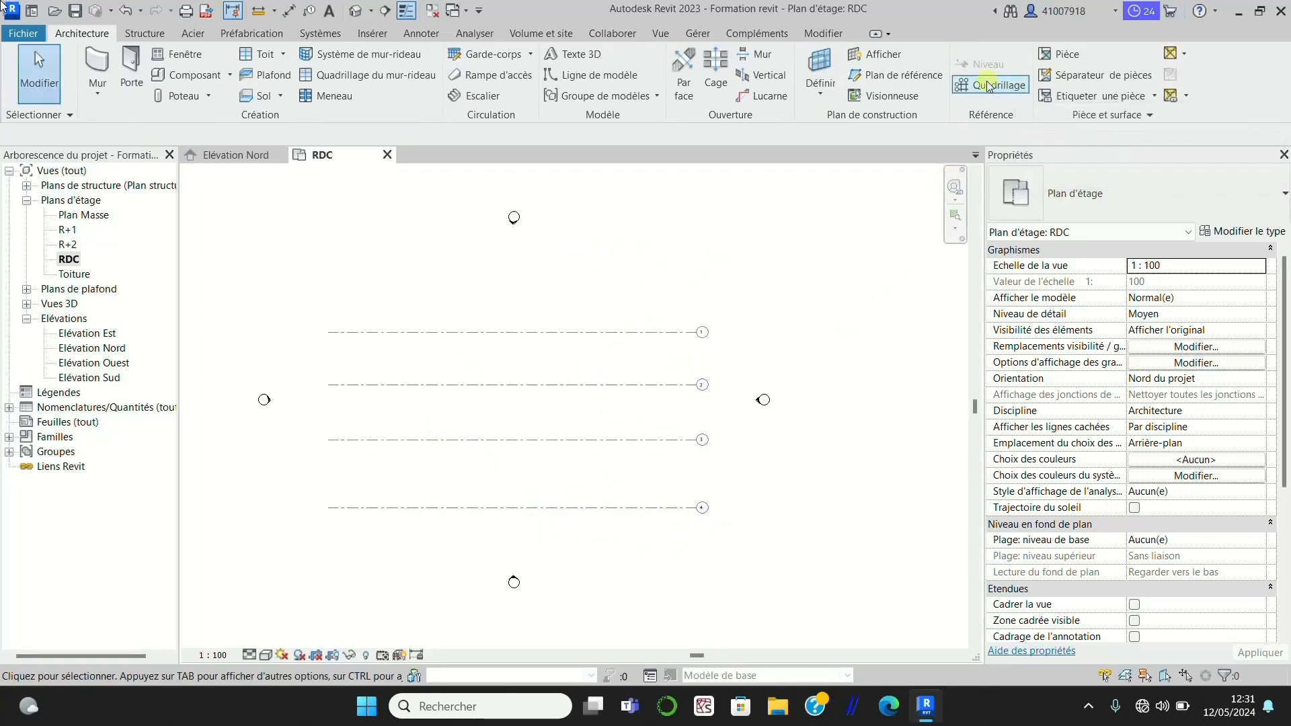
click(371, 260)
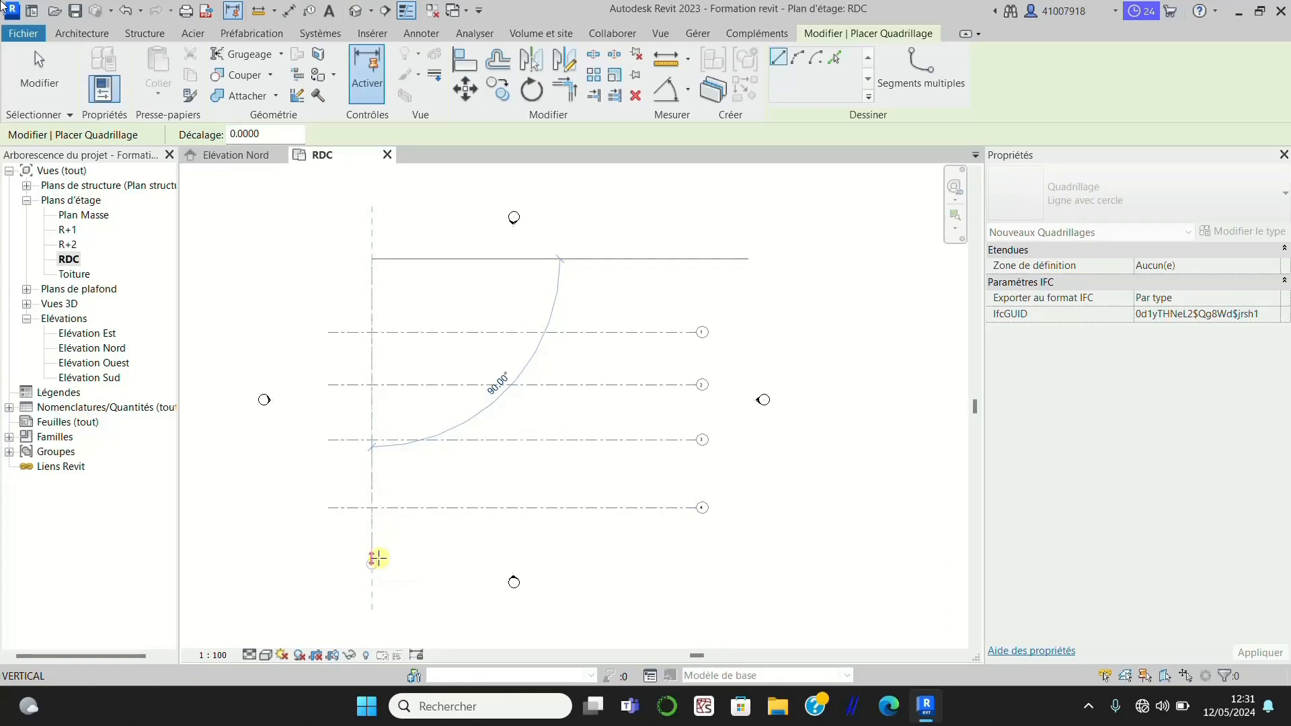
click(373, 559)
click(450, 260)
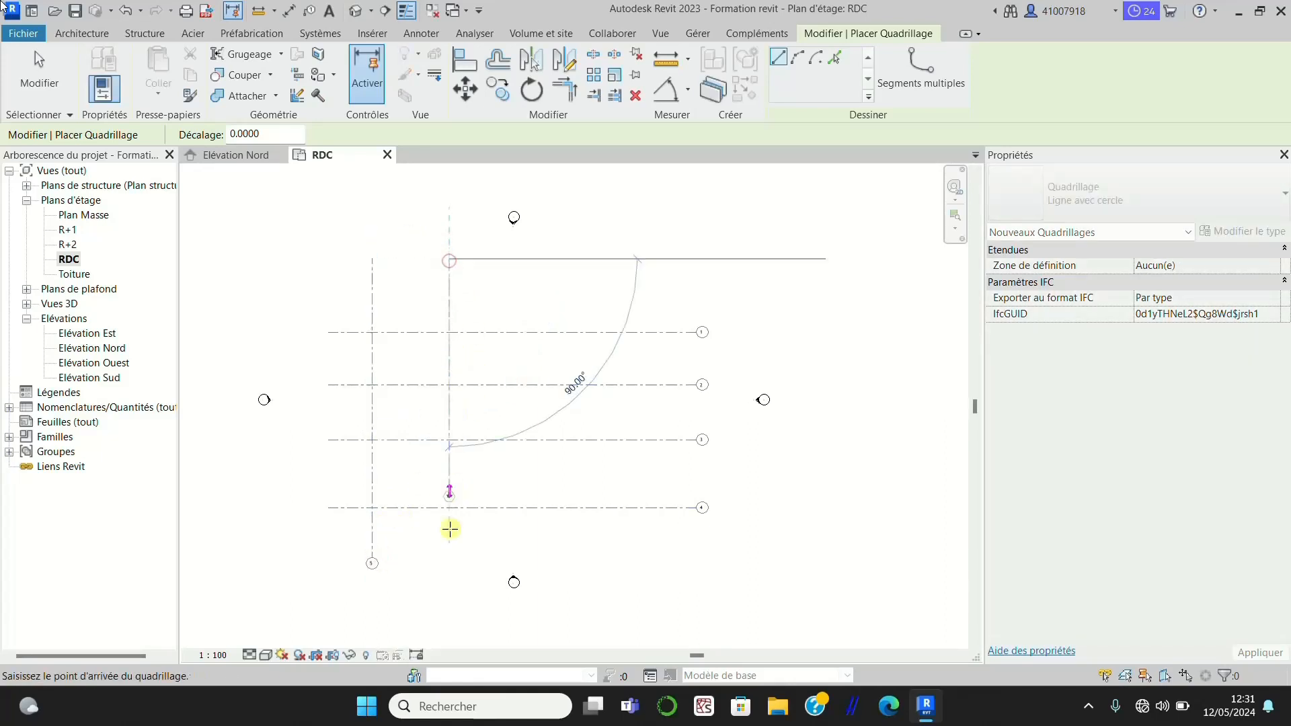
click(449, 559)
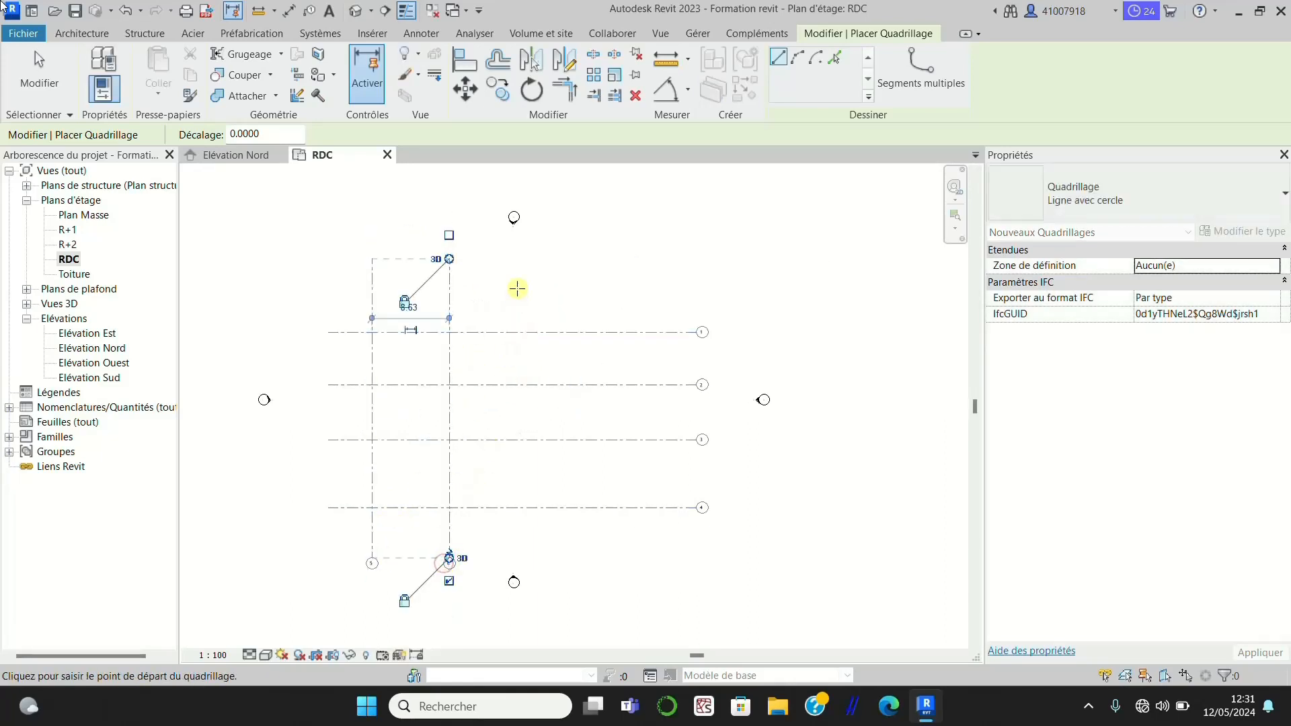
click(528, 261)
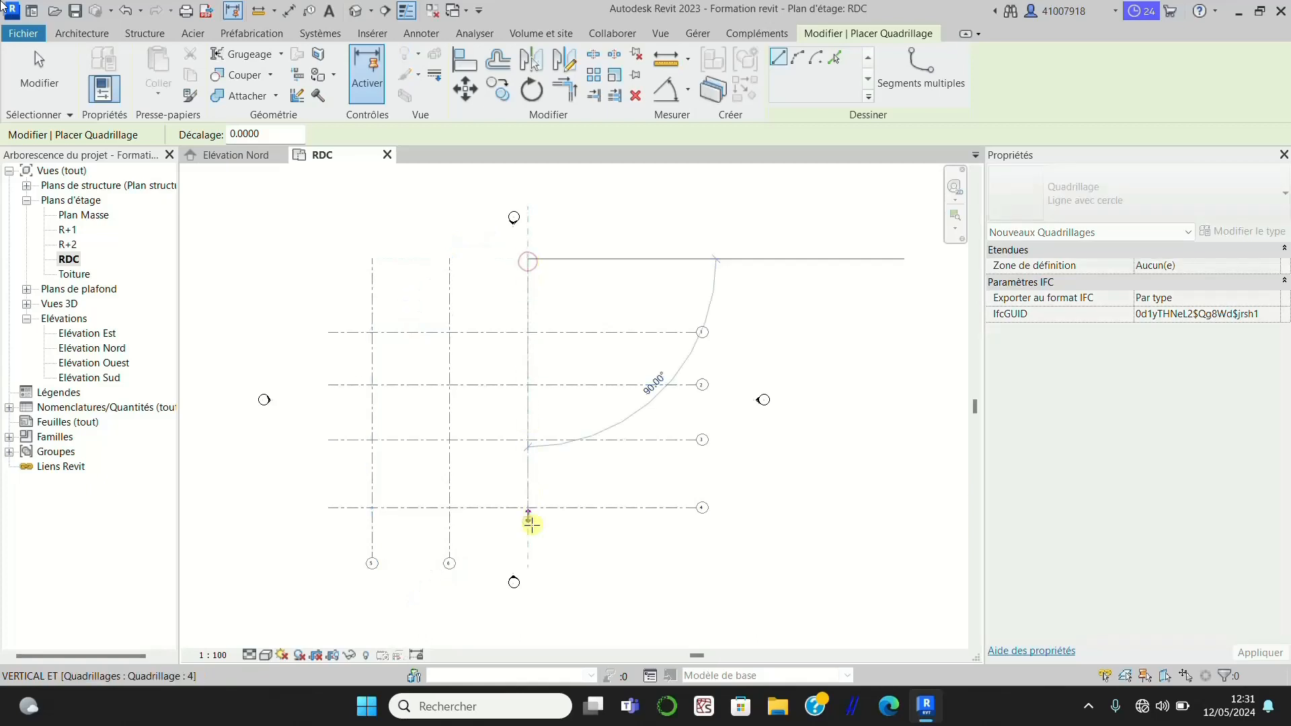
click(528, 558)
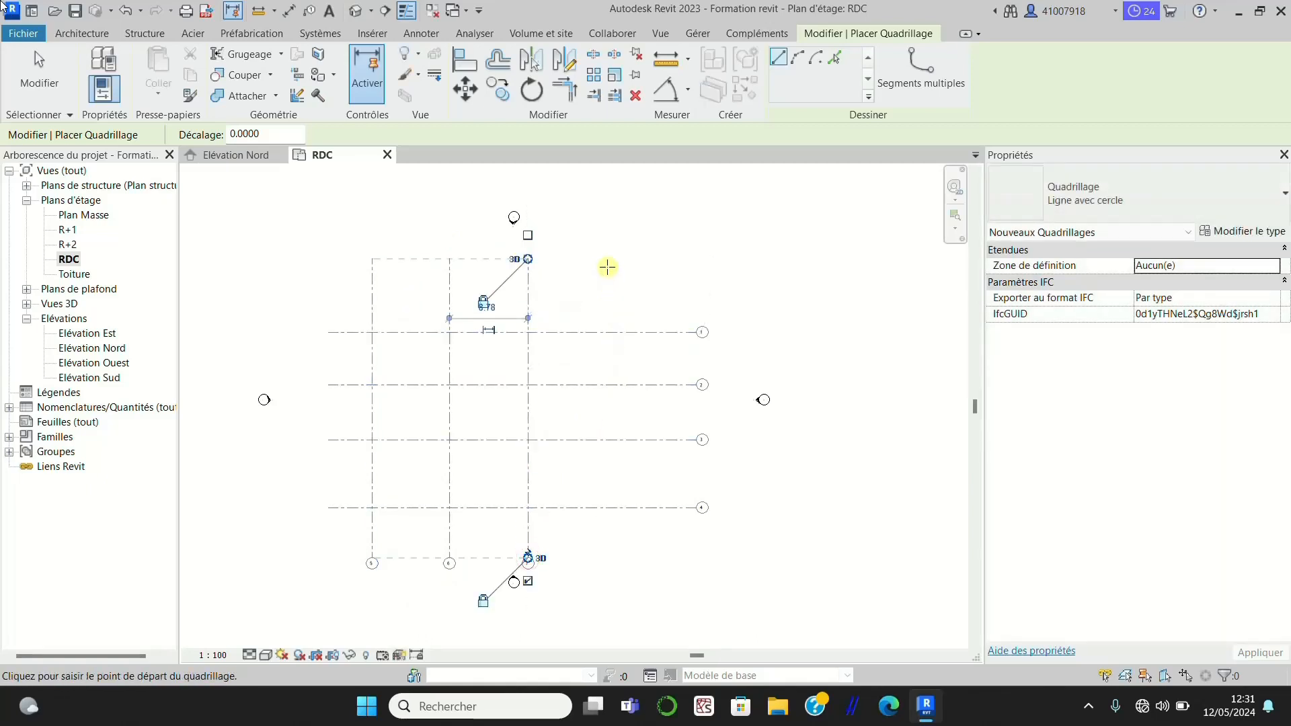
click(607, 260)
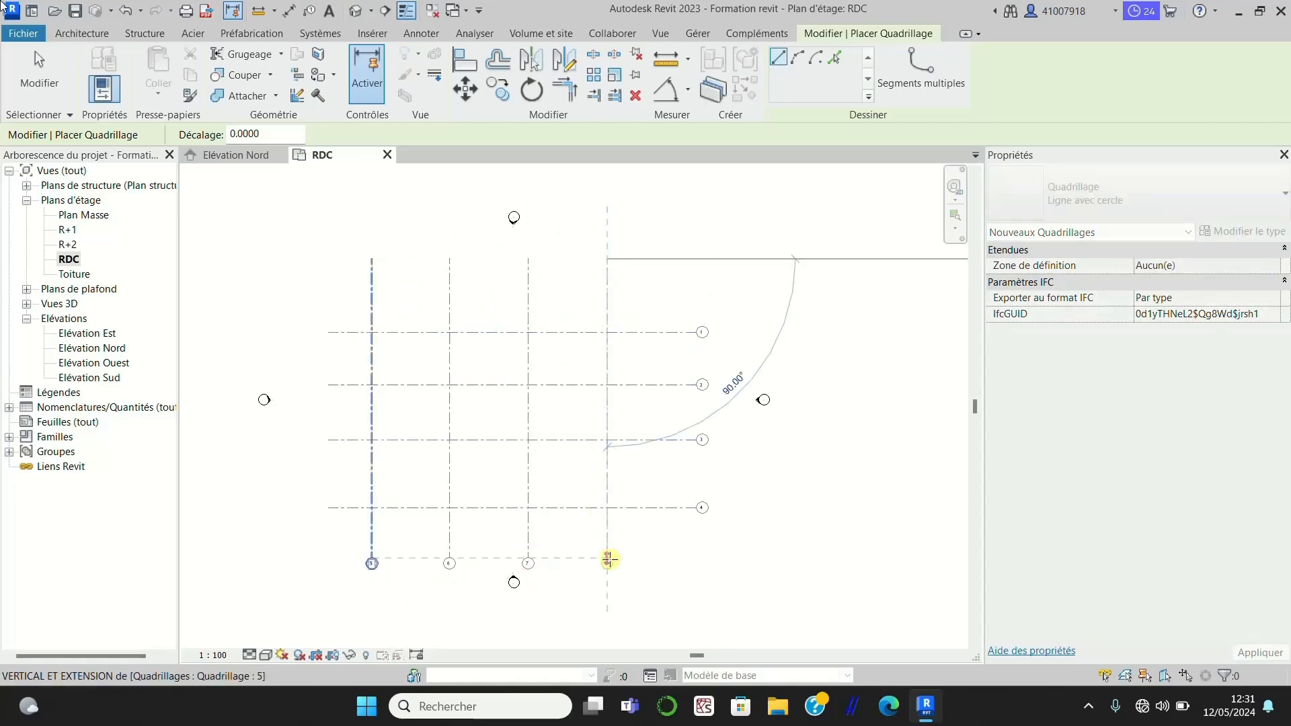
click(608, 558)
scroll(427, 581, up, 1)
middle_drag(424, 581, 425, 472)
key(Escape)
scroll(442, 494, up, 1)
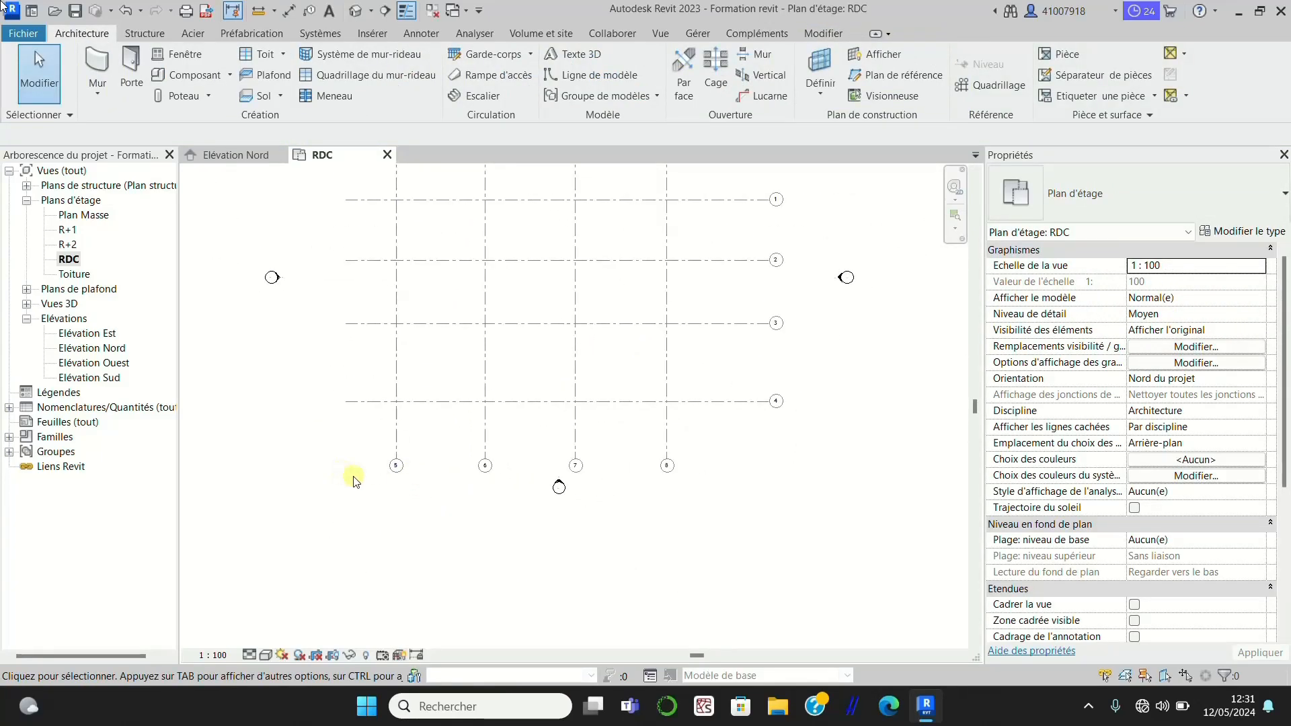
scroll(390, 481, up, 2)
scroll(606, 459, down, 2)
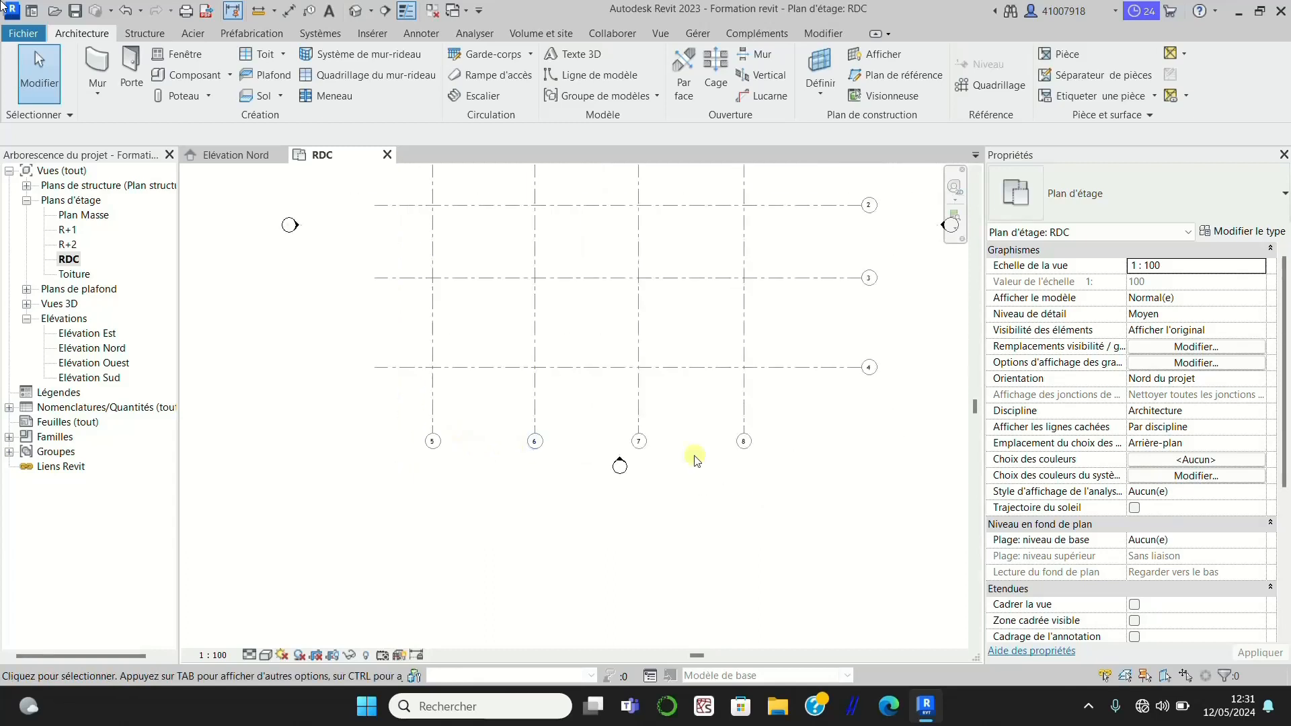
scroll(432, 462, up, 2)
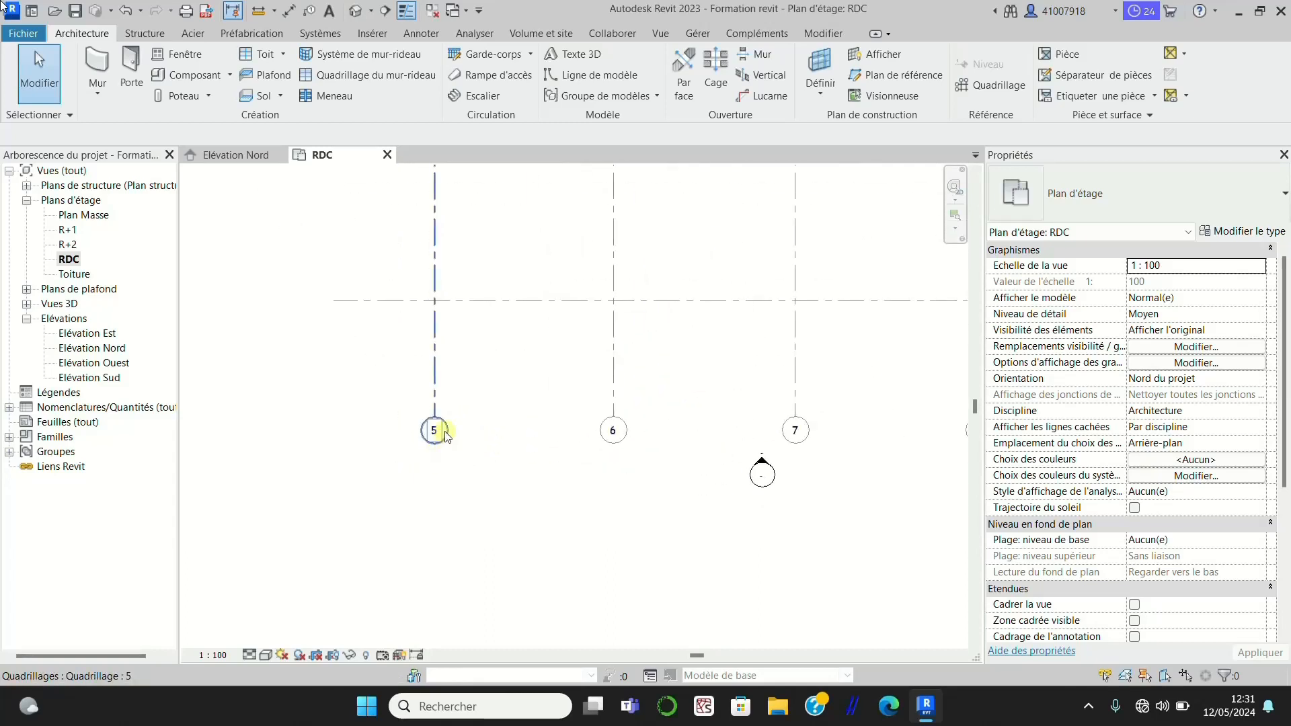
scroll(447, 436, up, 2)
click(435, 434)
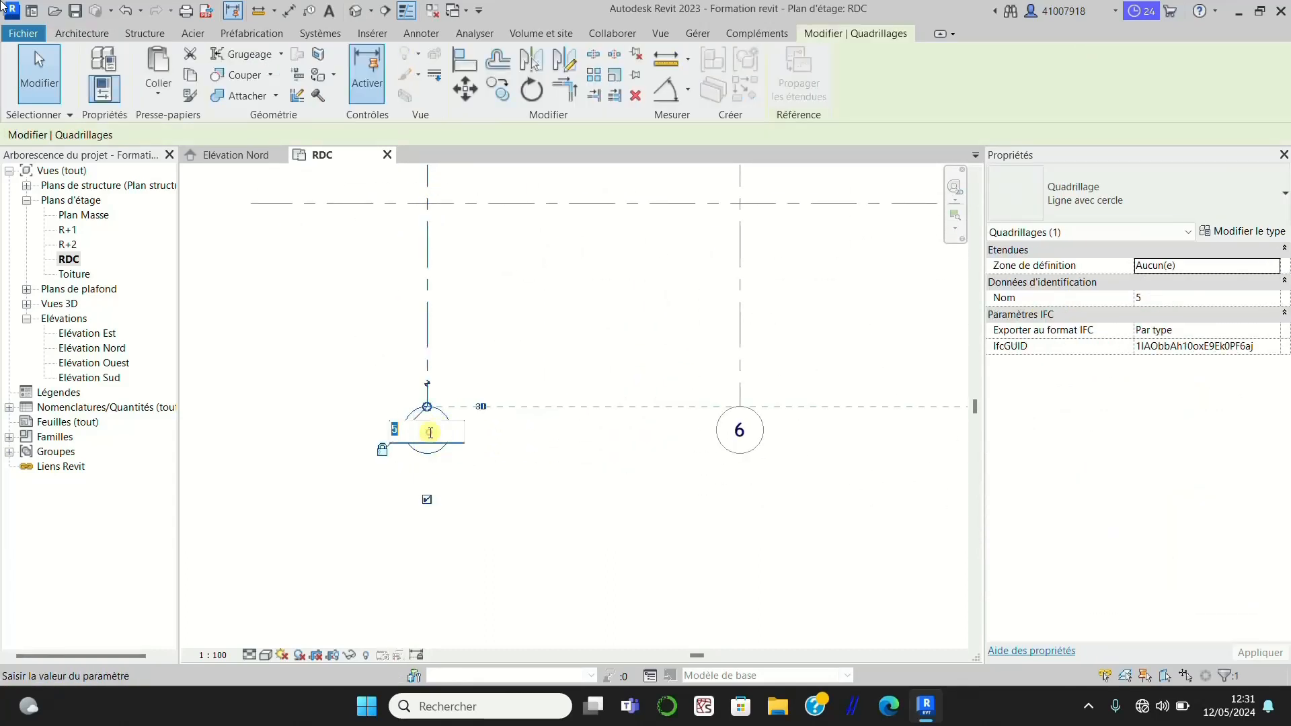
scroll(463, 461, down, 2)
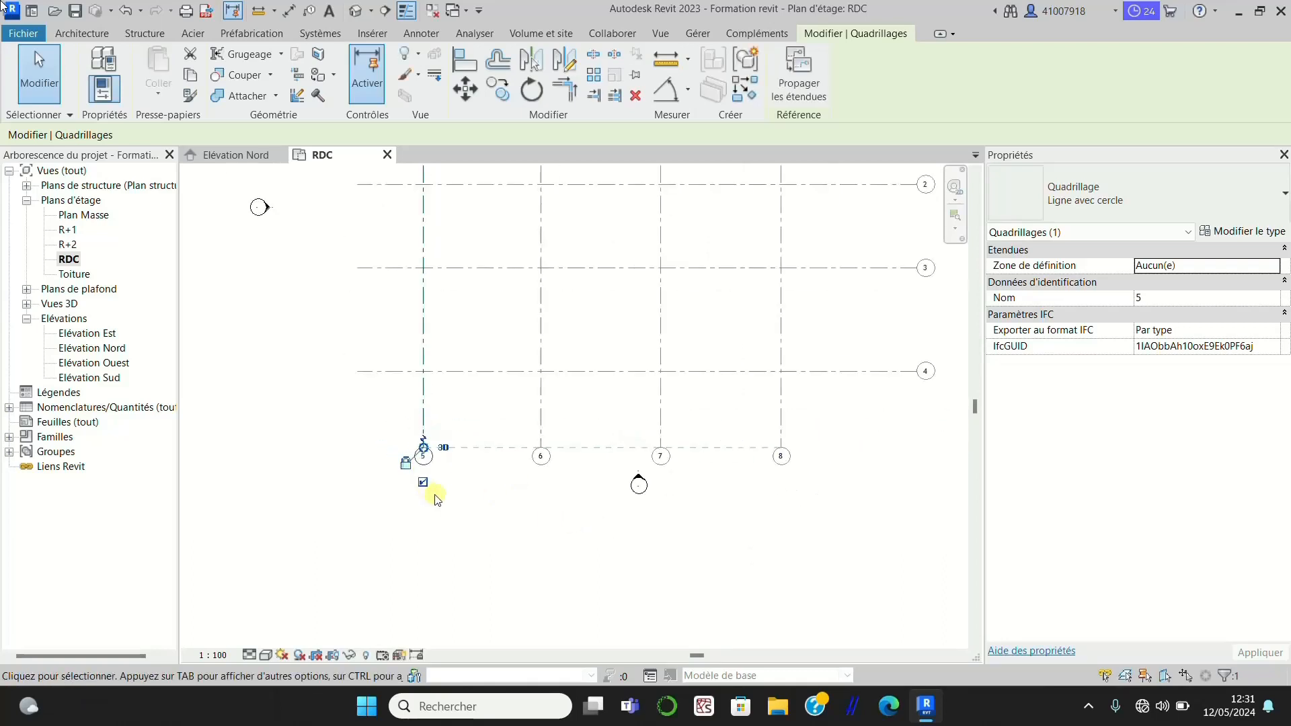
Rename the westernmost vertical grid line as A in its south bubble.
scroll(448, 407, up, 2)
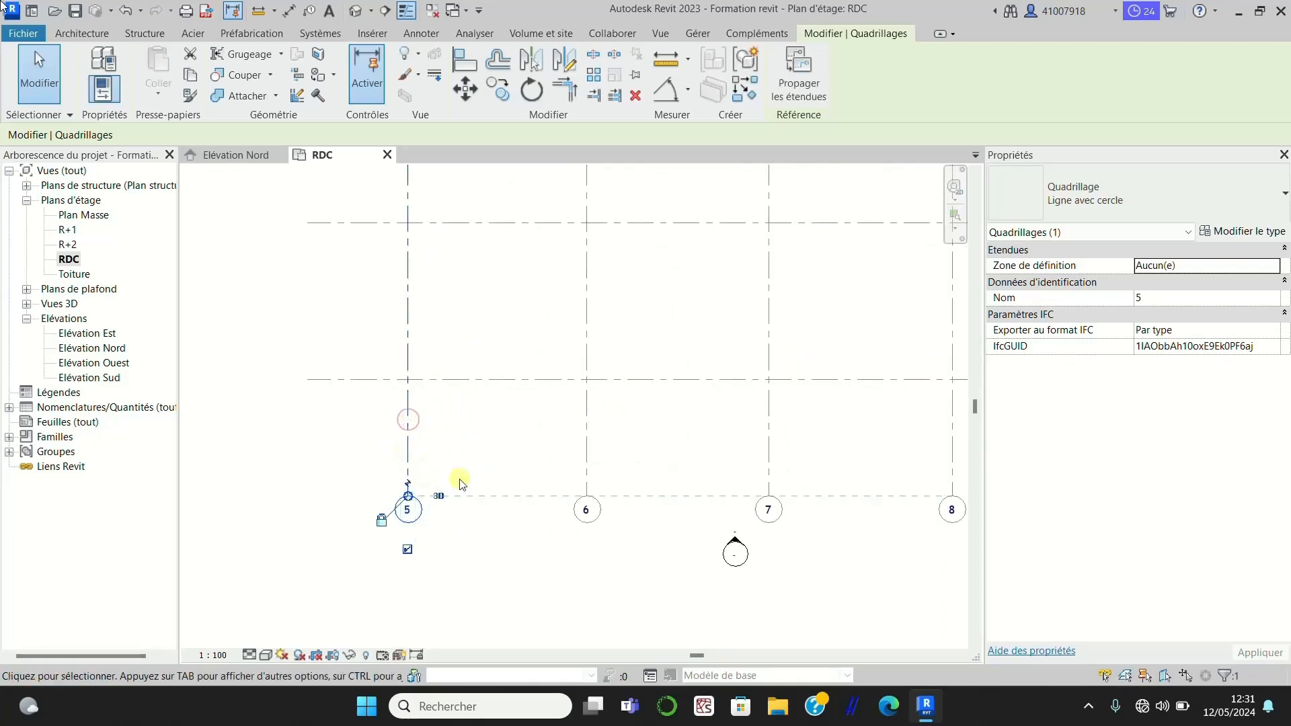
scroll(412, 511, up, 2)
click(412, 511)
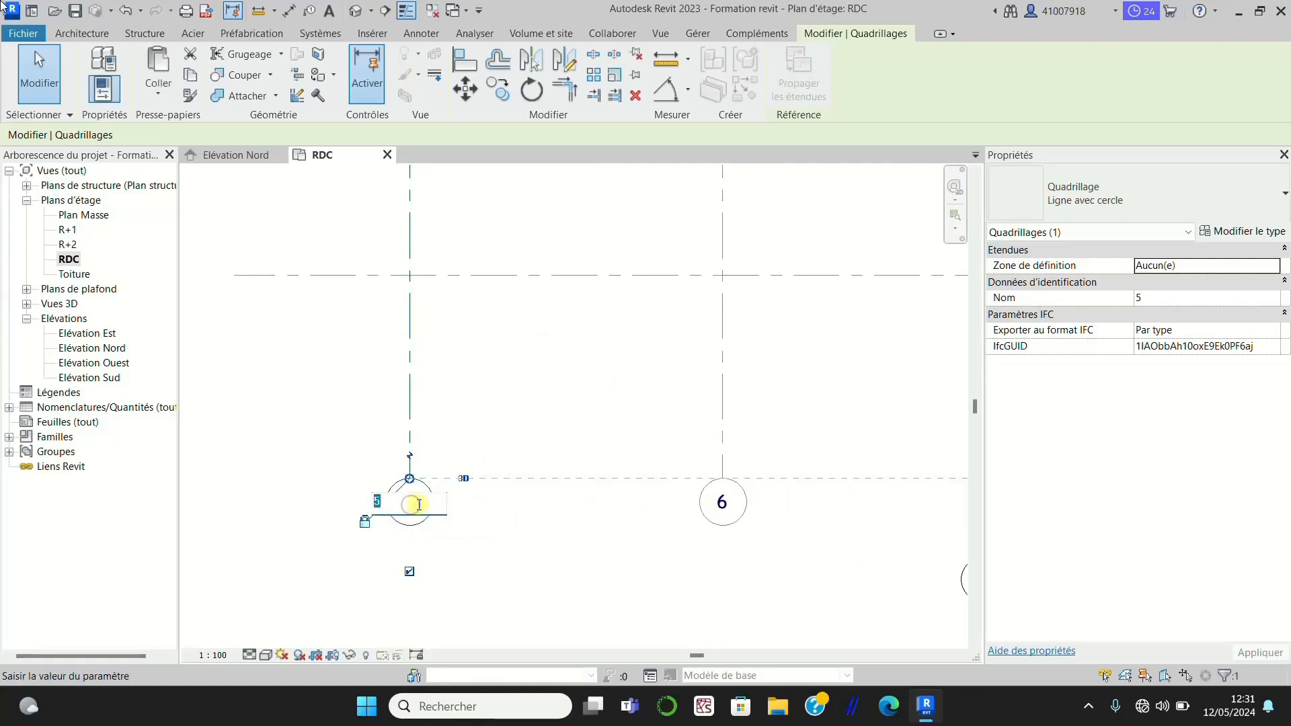
text(A)
click(566, 420)
scroll(341, 484, down, 1)
scroll(341, 484, down, 3)
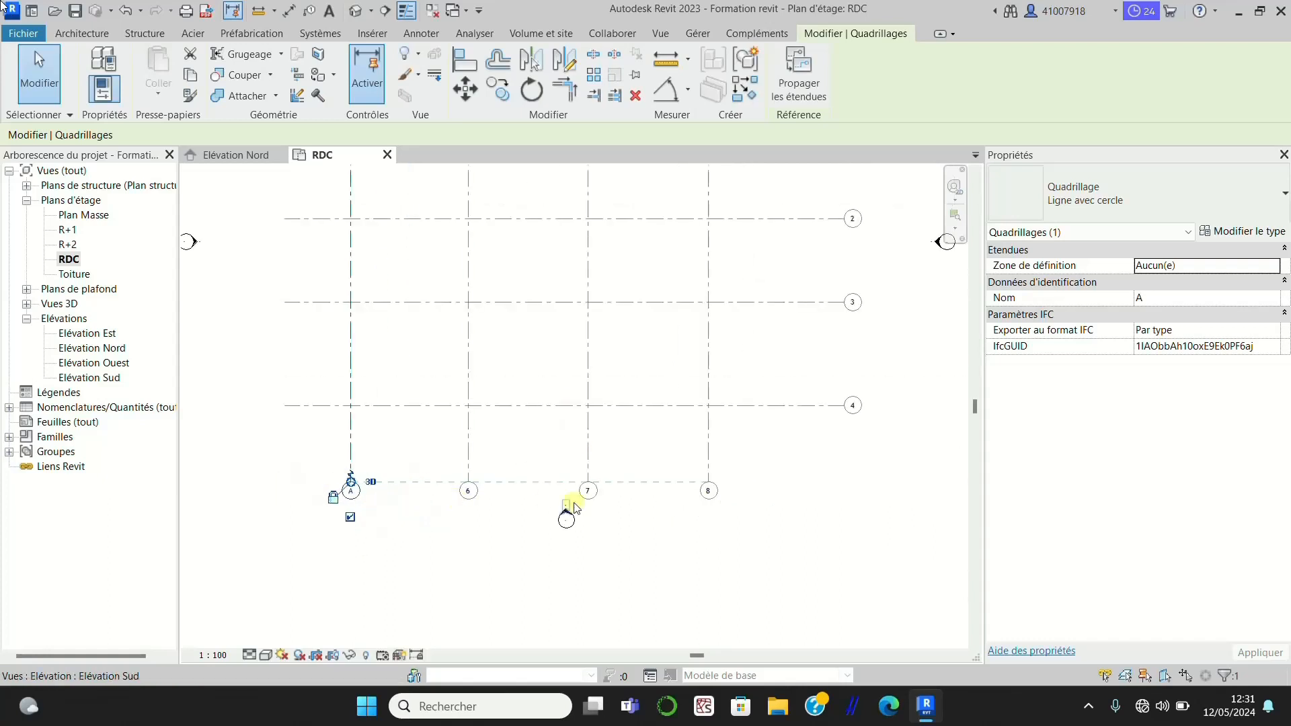
Rename the second vertical grid line from the west as B in its south bubble.
scroll(481, 471, up, 2)
click(449, 425)
scroll(471, 530, up, 1)
scroll(468, 523, up, 2)
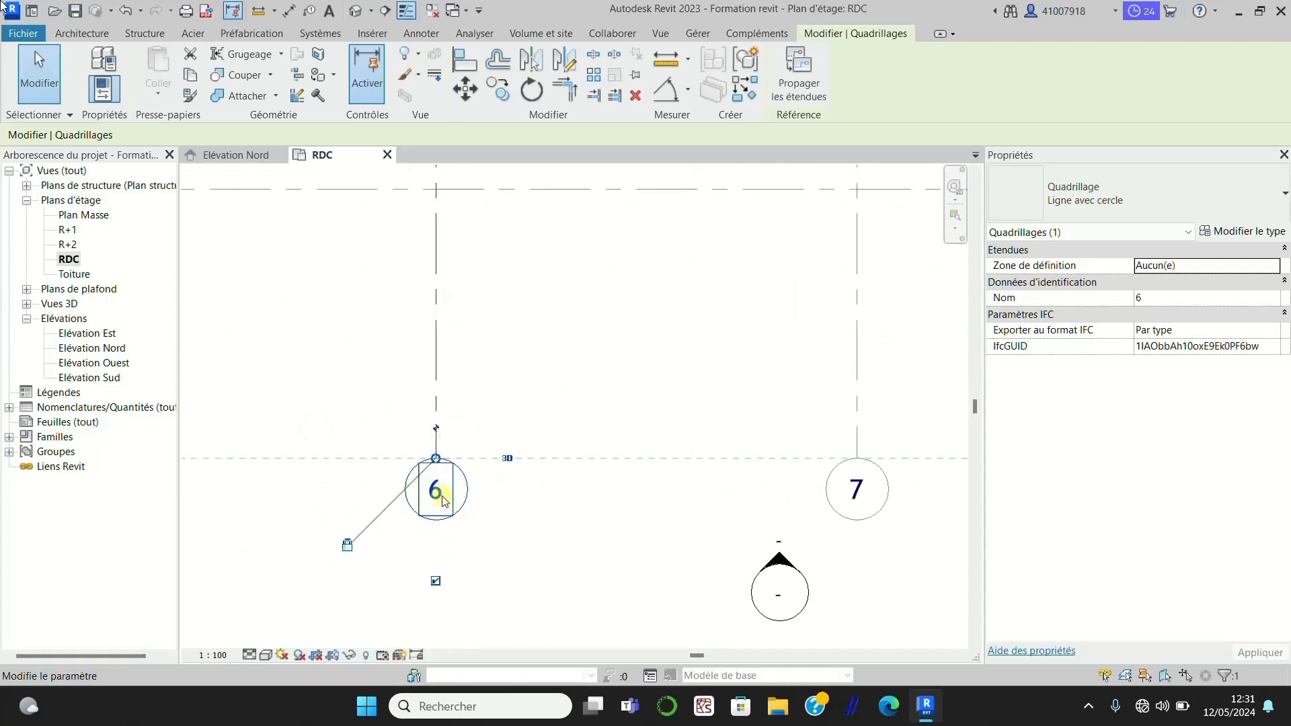
click(442, 494)
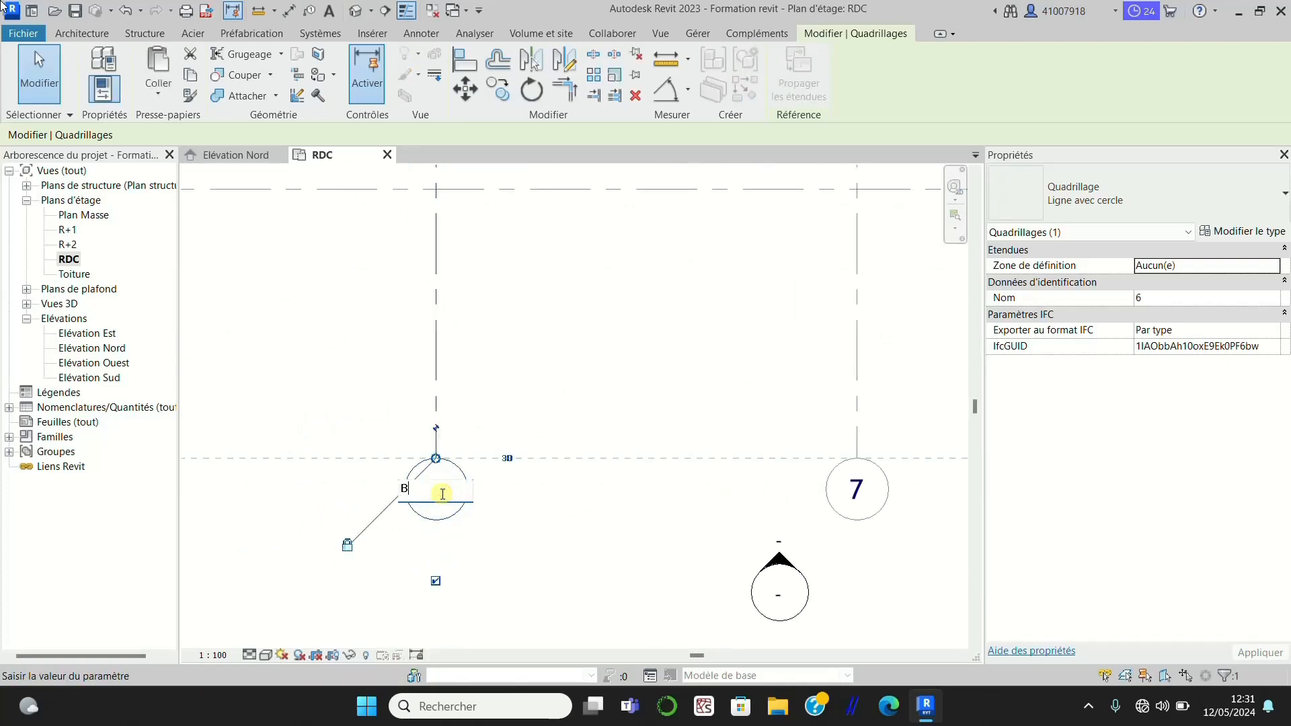
text(B)
click(527, 400)
scroll(438, 423, down, 5)
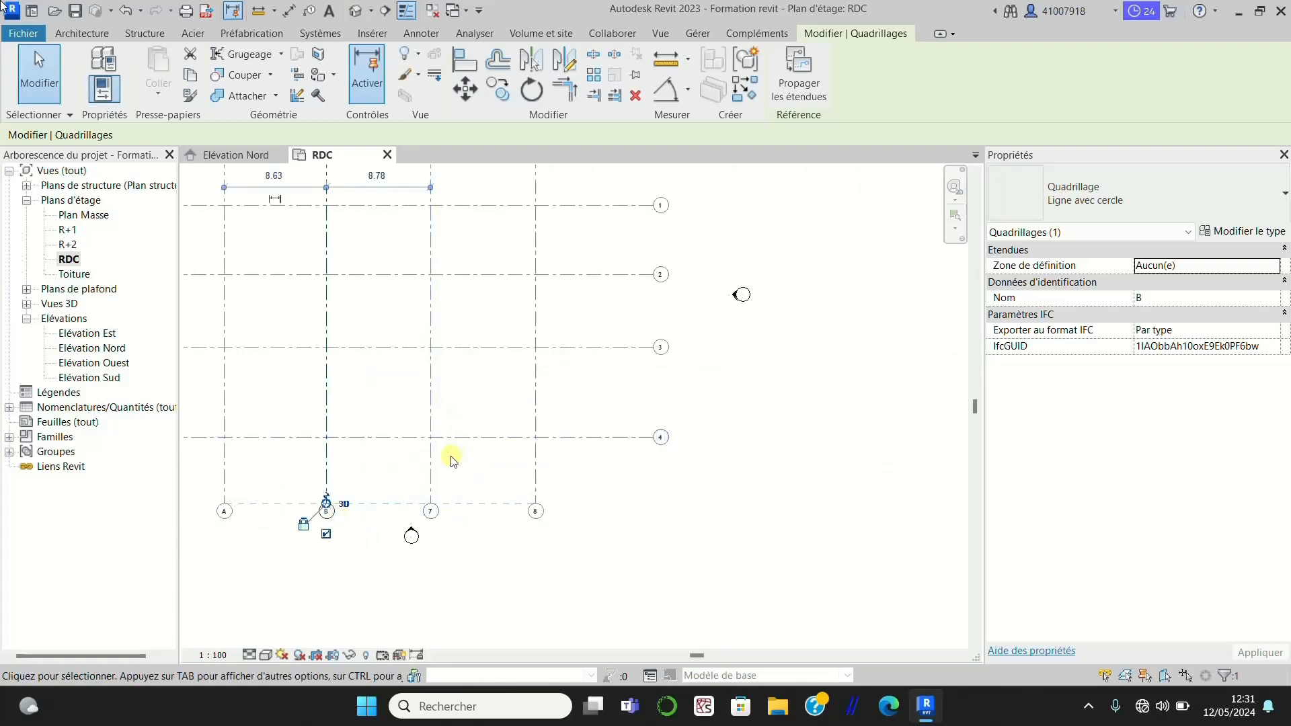
scroll(443, 467, up, 2)
click(417, 464)
scroll(404, 525, up, 1)
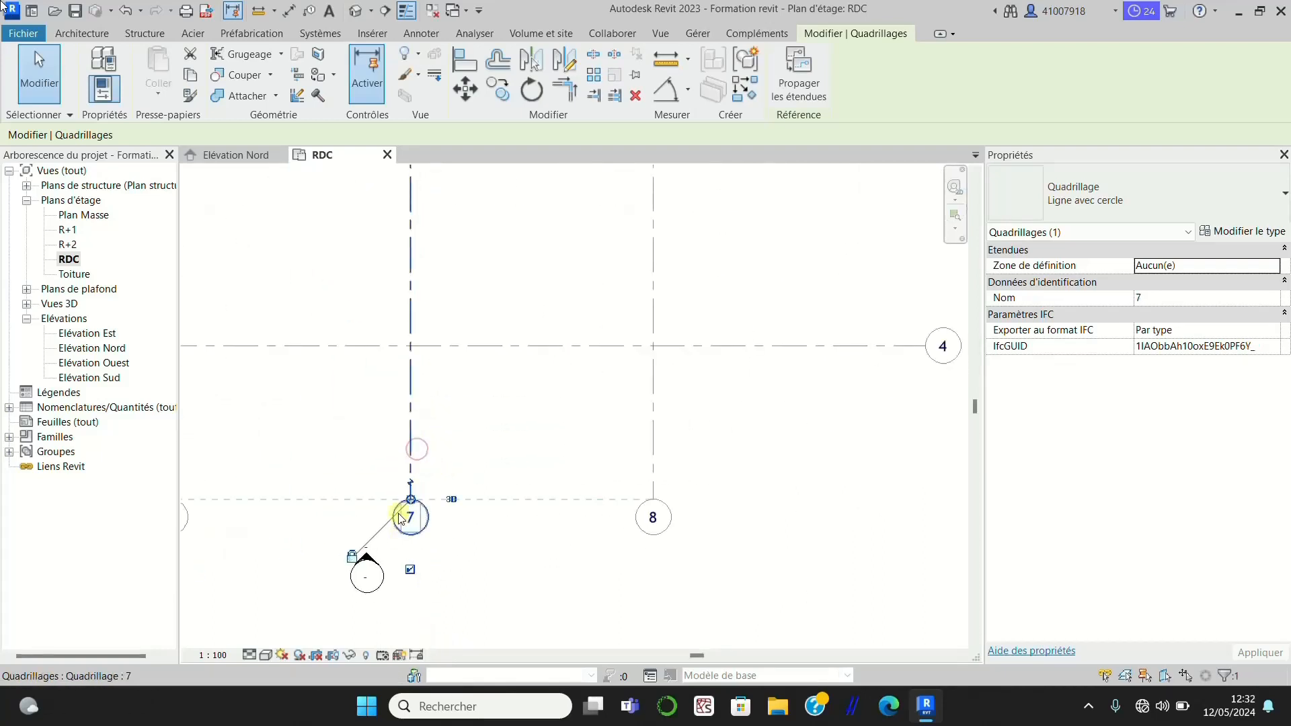
scroll(399, 518, up, 3)
click(445, 522)
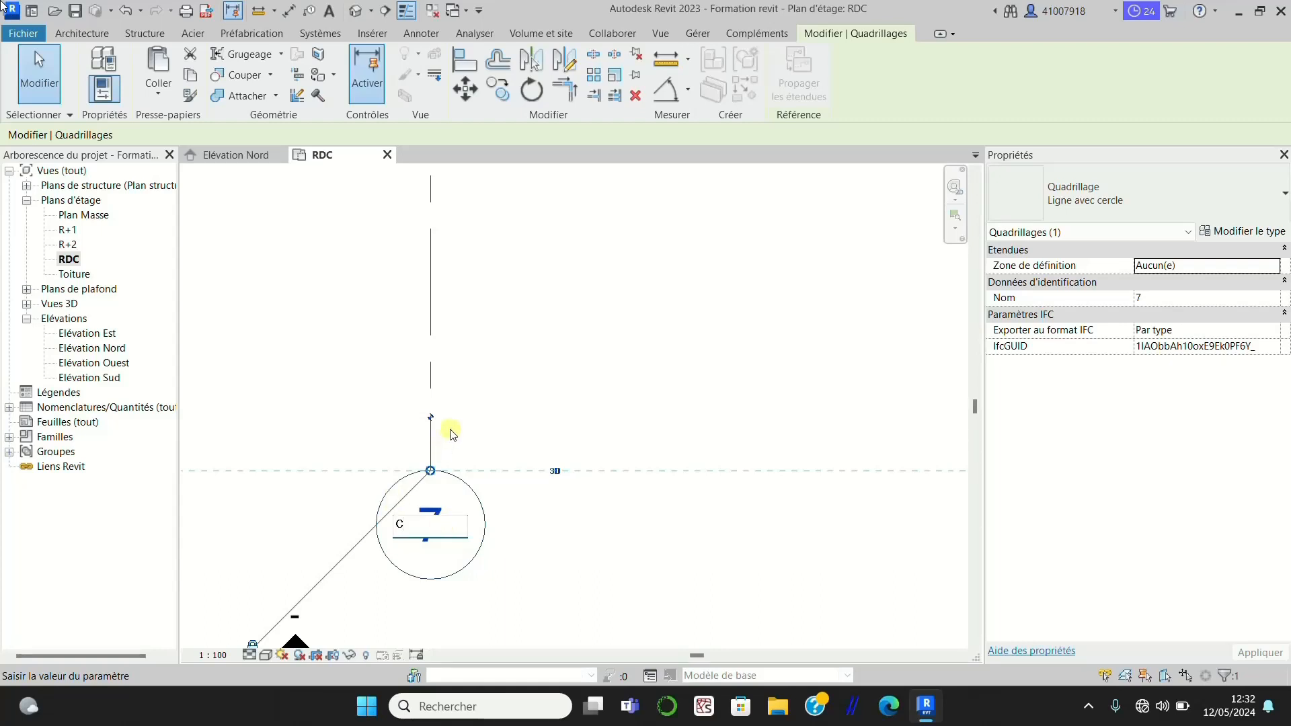
scroll(378, 480, down, 4)
key(Escape)
scroll(542, 538, down, 2)
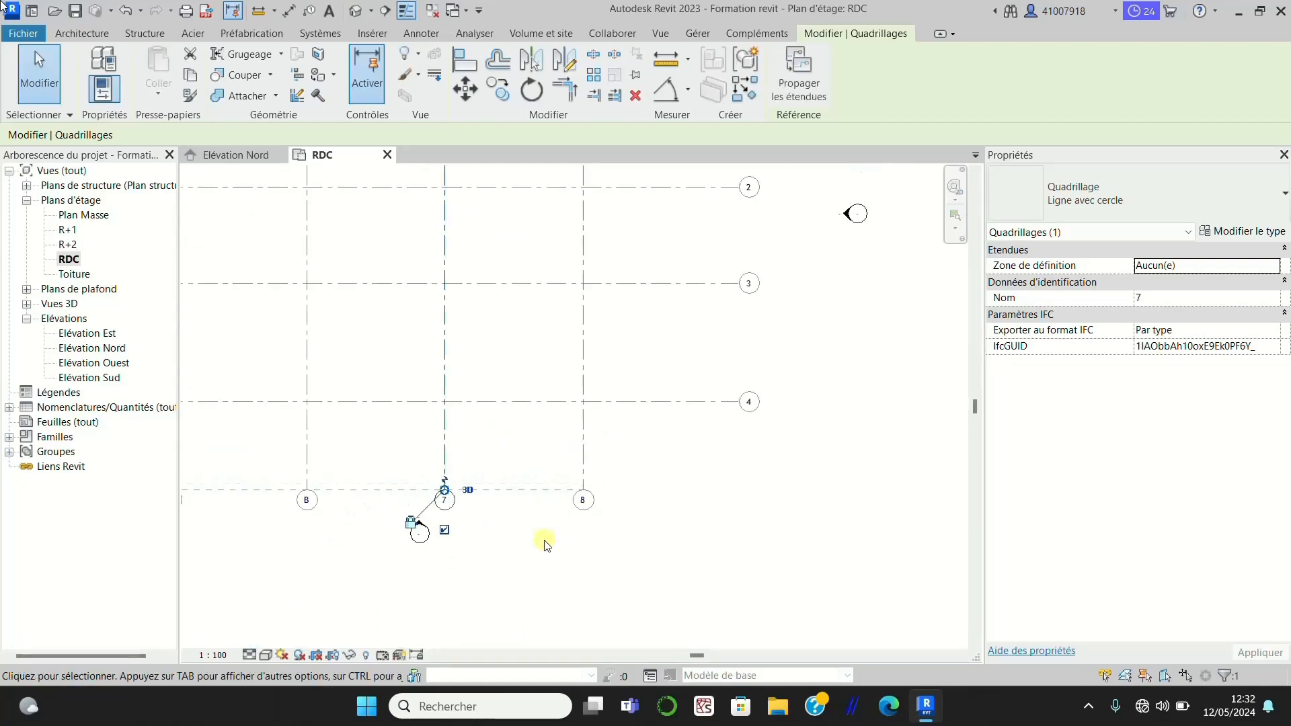
Rename the third vertical grid line from the west as C in its south bubble.
scroll(470, 498, up, 4)
scroll(431, 513, up, 2)
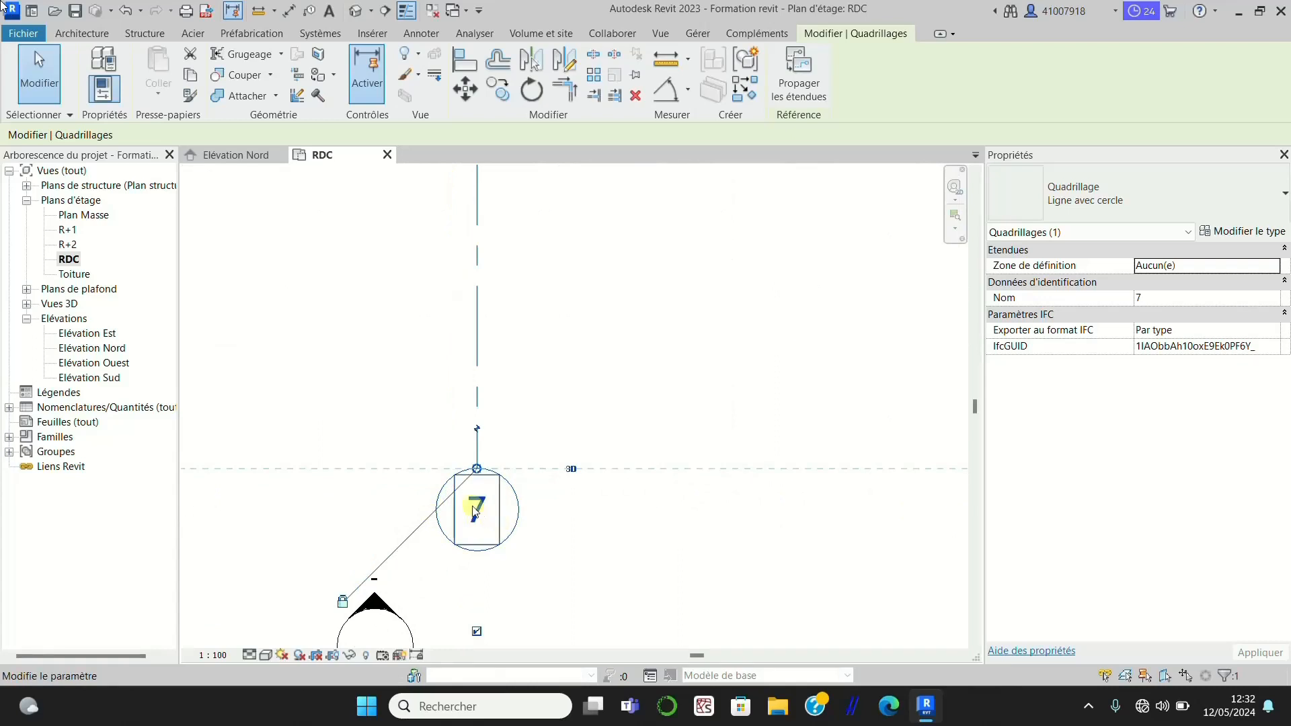
click(474, 506)
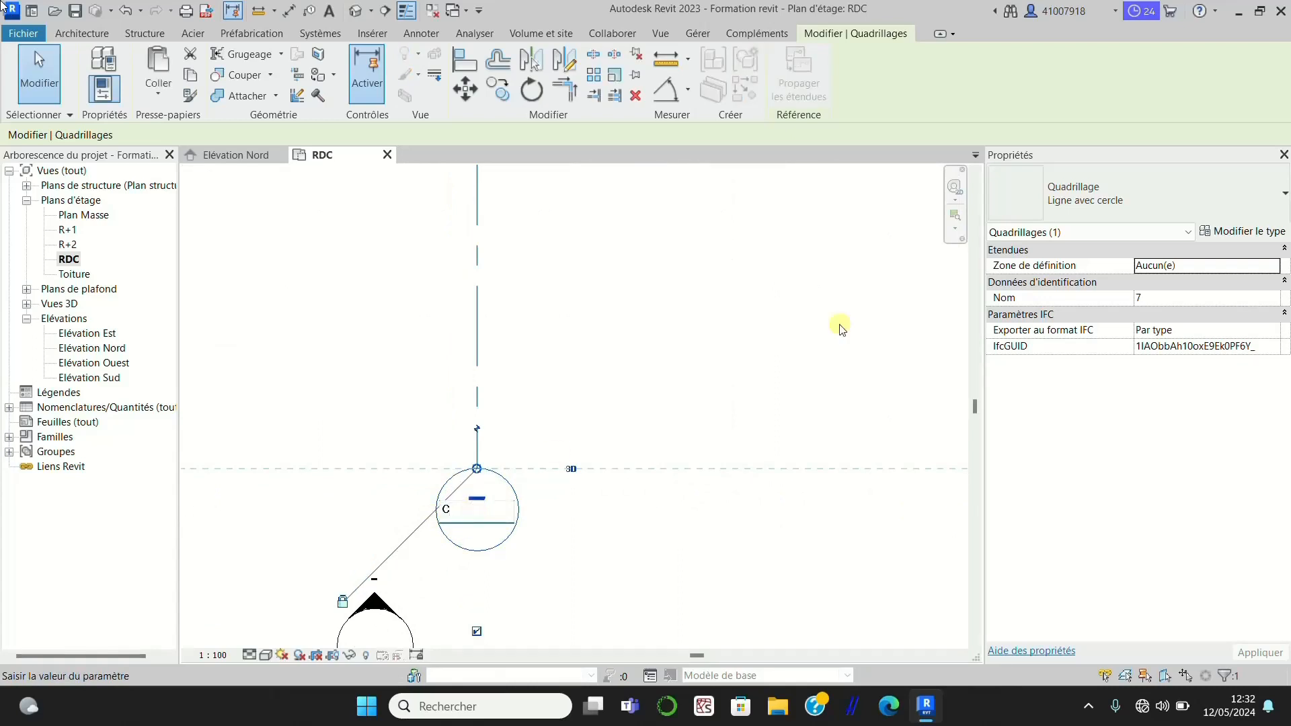
key(Return)
scroll(309, 511, down, 4)
Rename the easternmost vertical grid line as D and deselect it.
scroll(556, 466, up, 2)
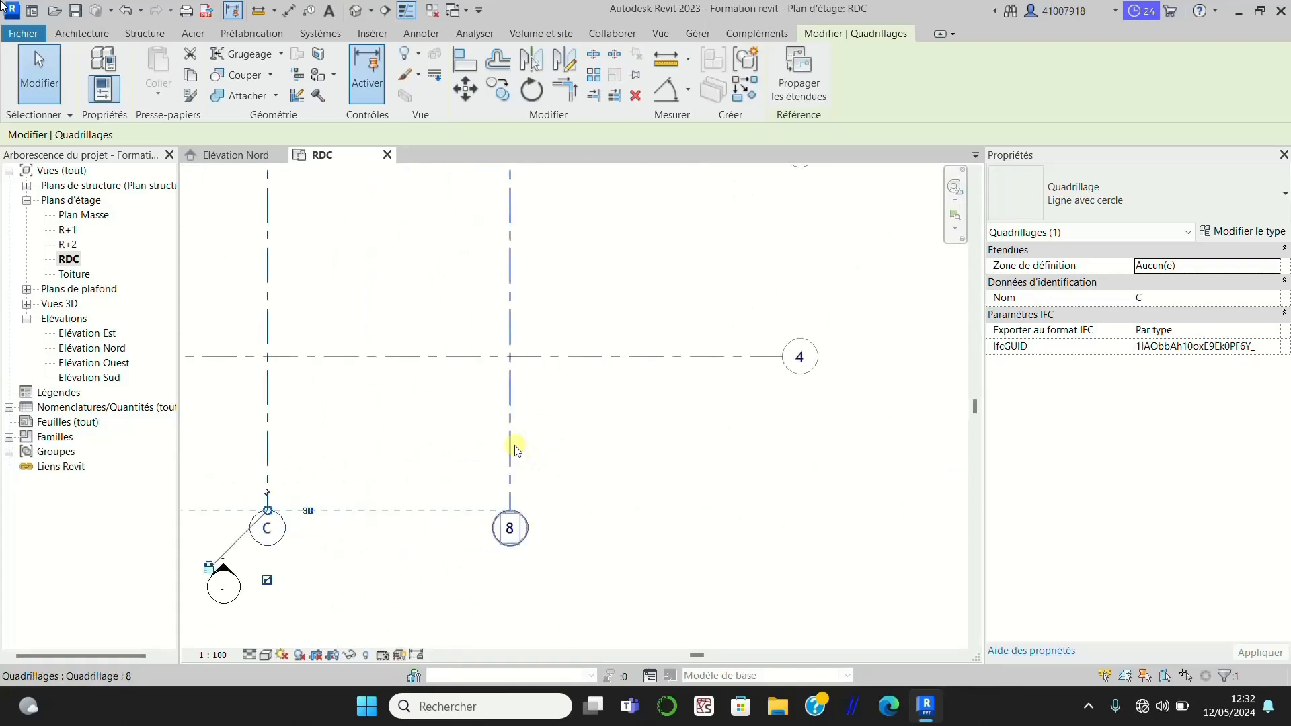
click(513, 449)
scroll(508, 497, up, 2)
click(510, 509)
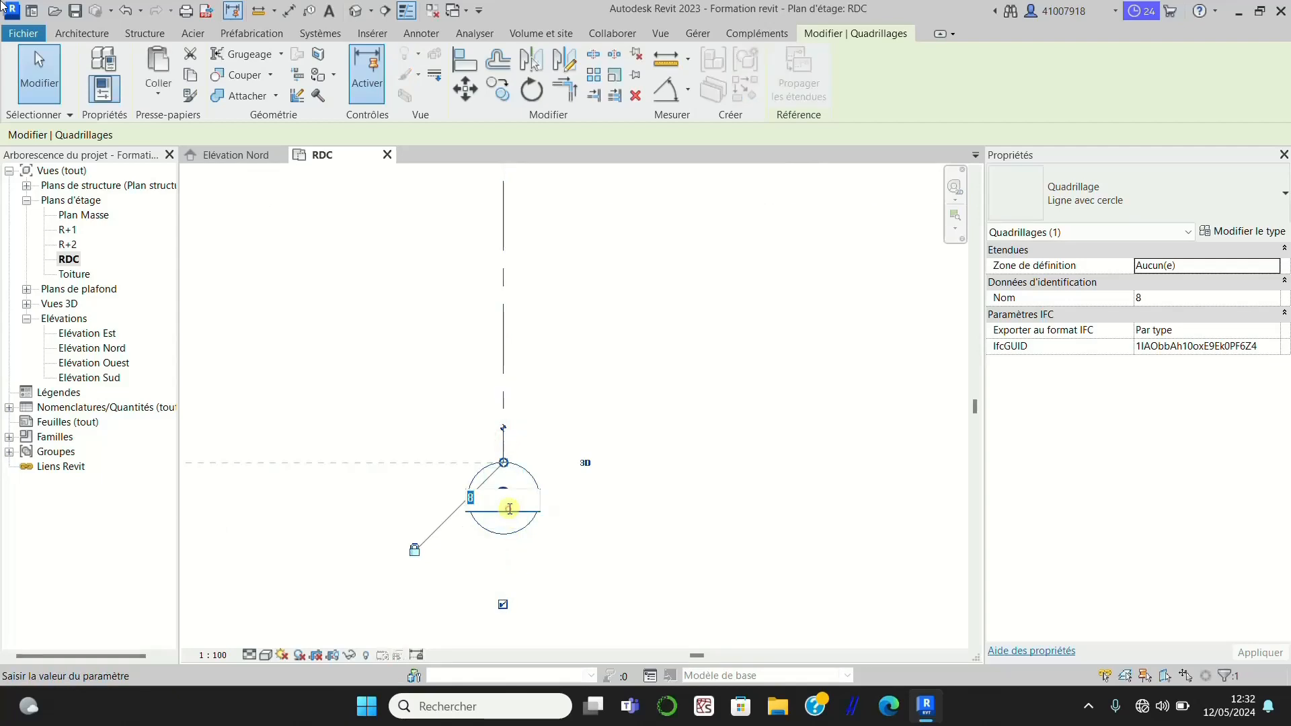
key(Return)
scroll(692, 490, down, 4)
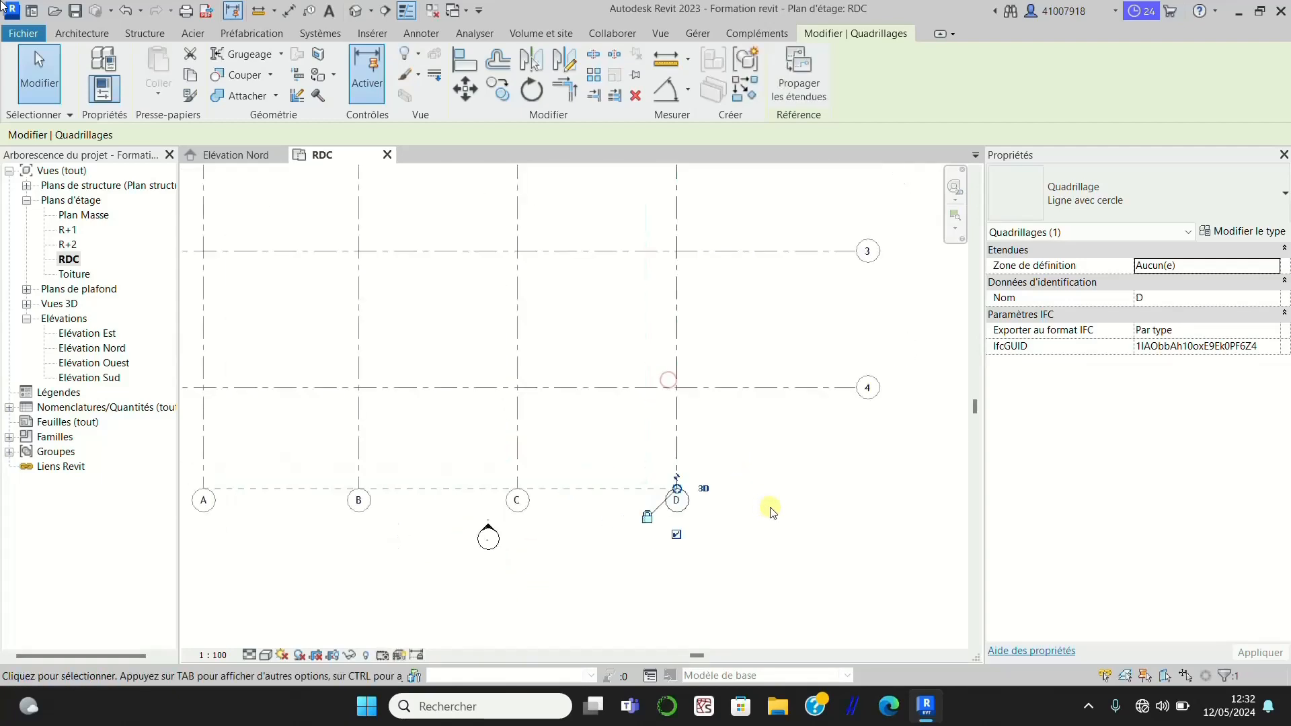
scroll(582, 494, down, 1)
click(581, 494)
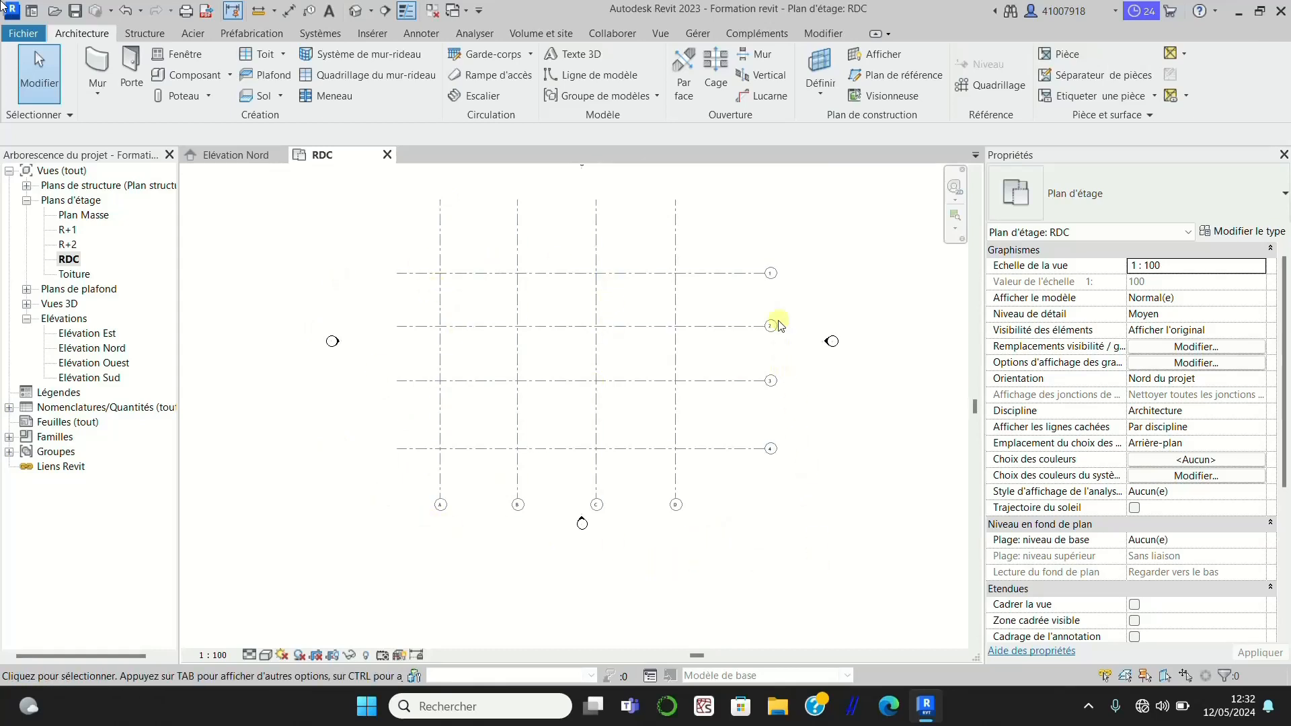
Select all eight grid lines and duplicate their type Ligne avec cercle under the name AXES.
drag(797, 514, 733, 220)
click(770, 591)
drag(729, 480, 381, 209)
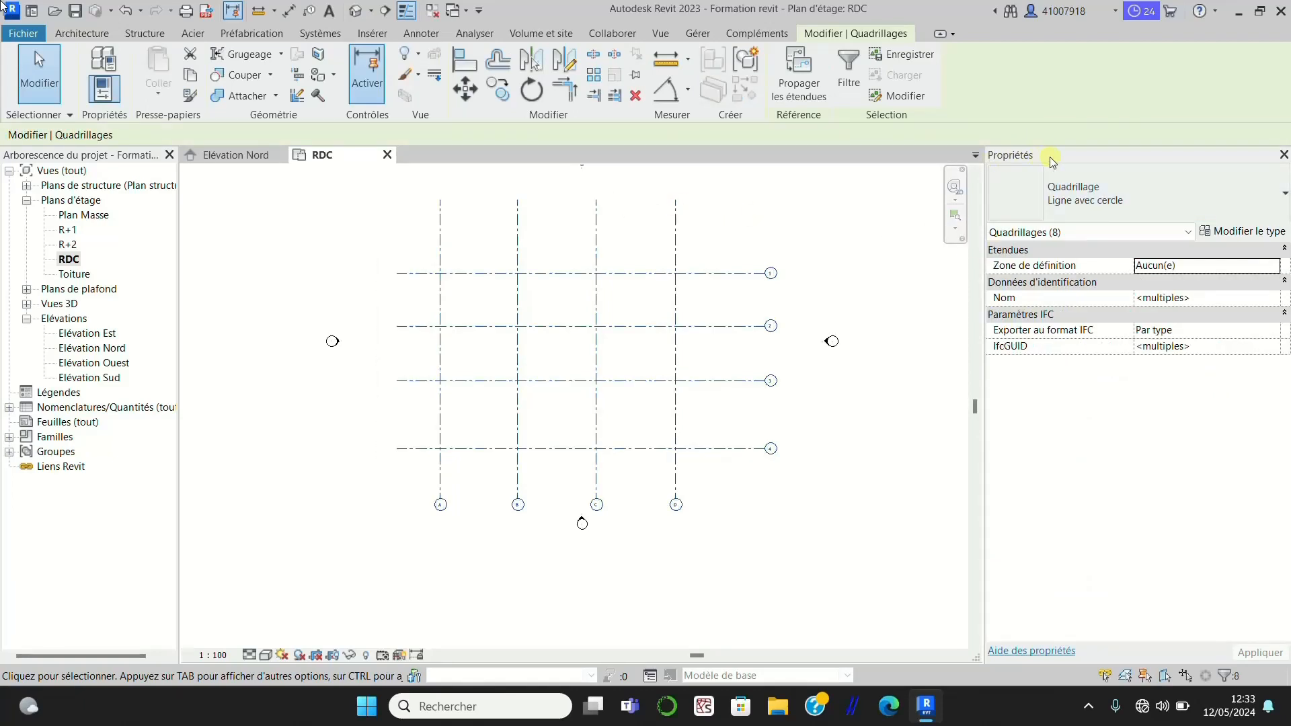
click(1246, 232)
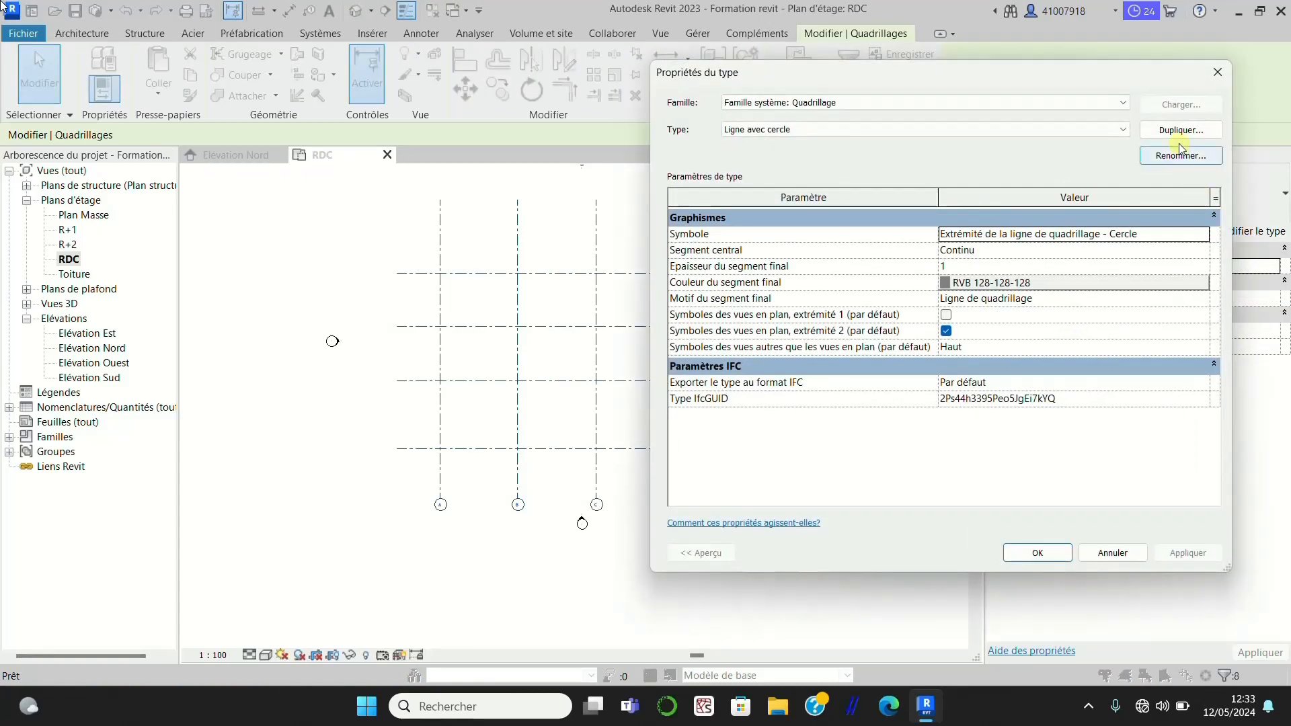
click(1179, 132)
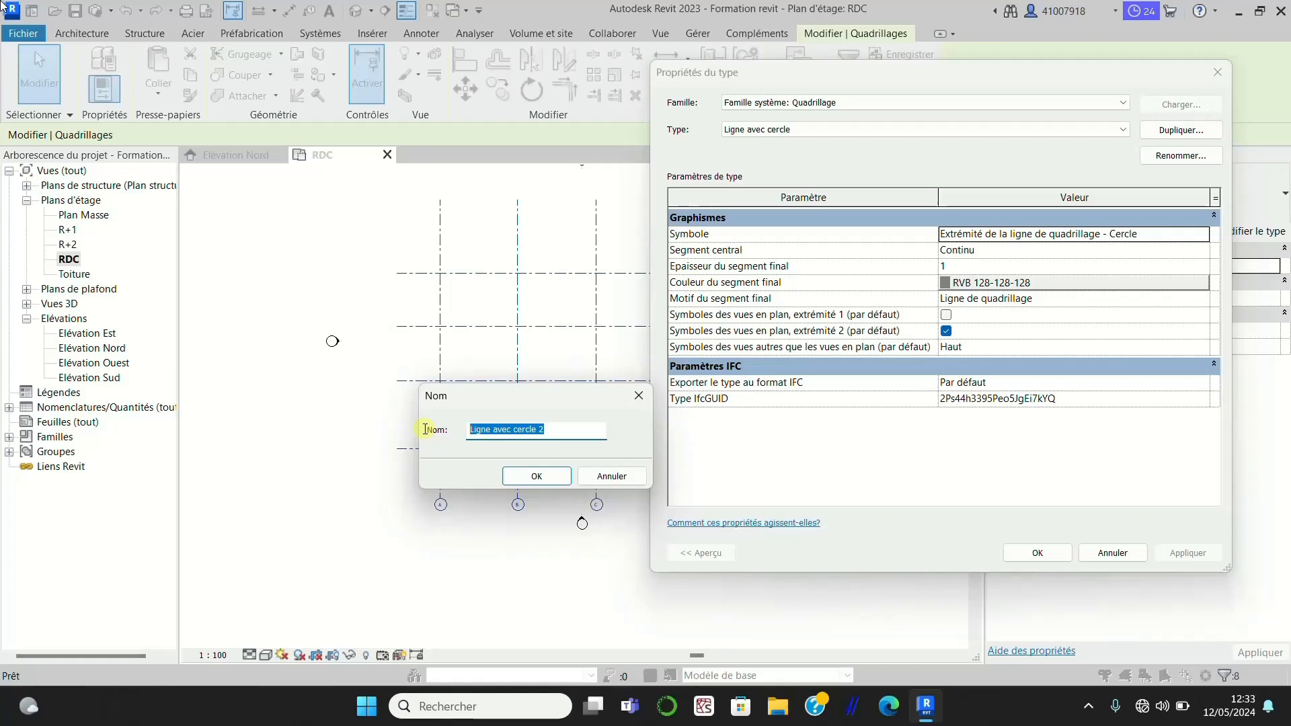
text(AXES)
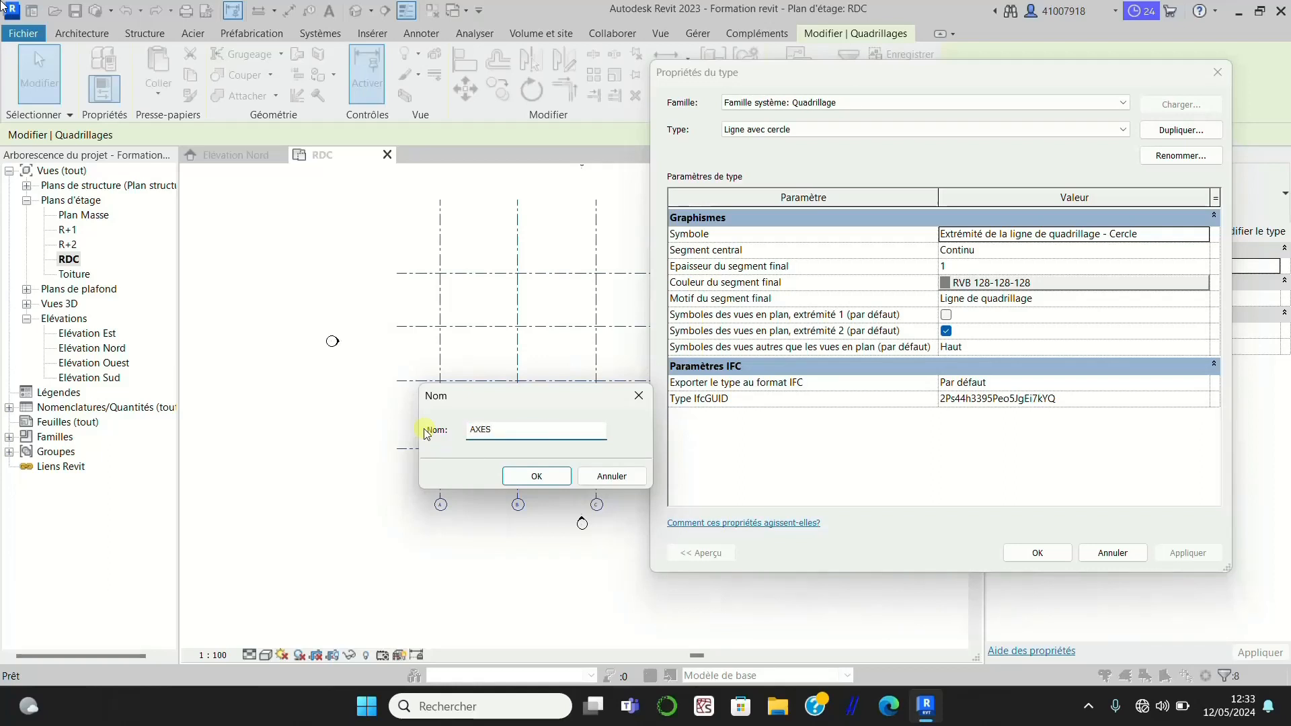
click(536, 473)
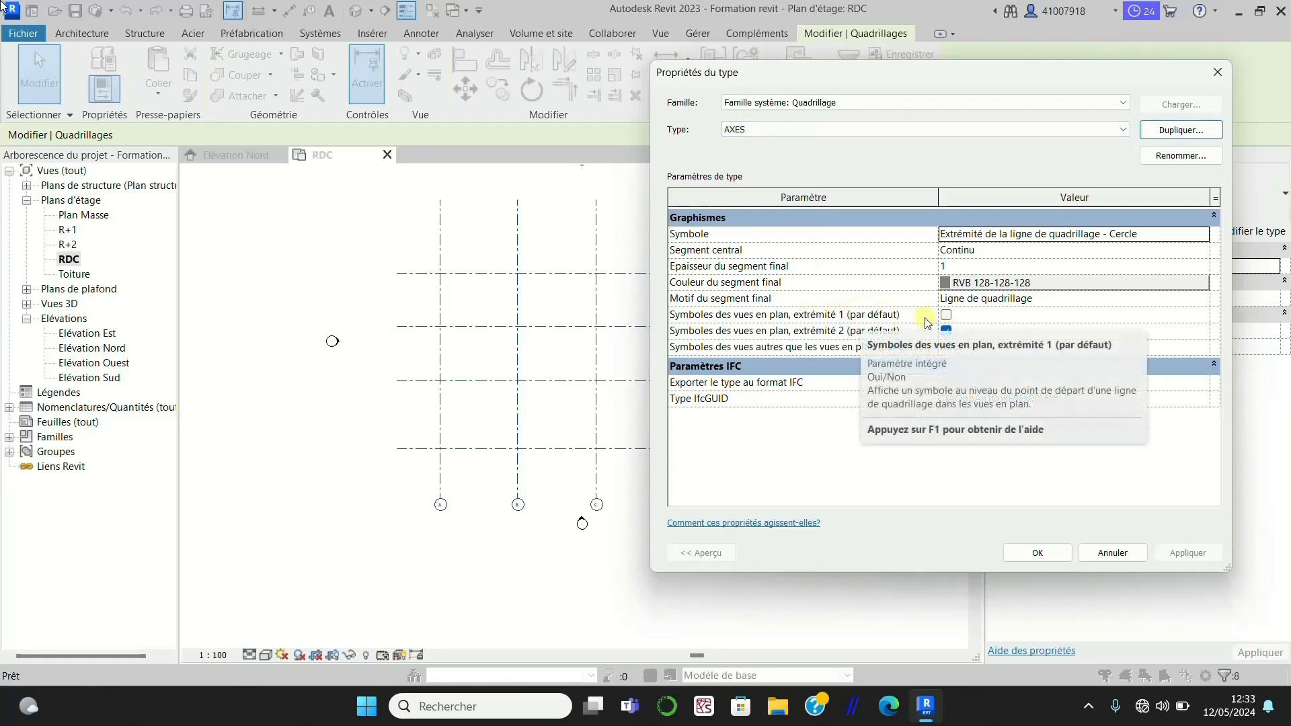
Enable the plan view symbols at end 1 for the AXES type and apply it to the selected grid lines.
click(945, 316)
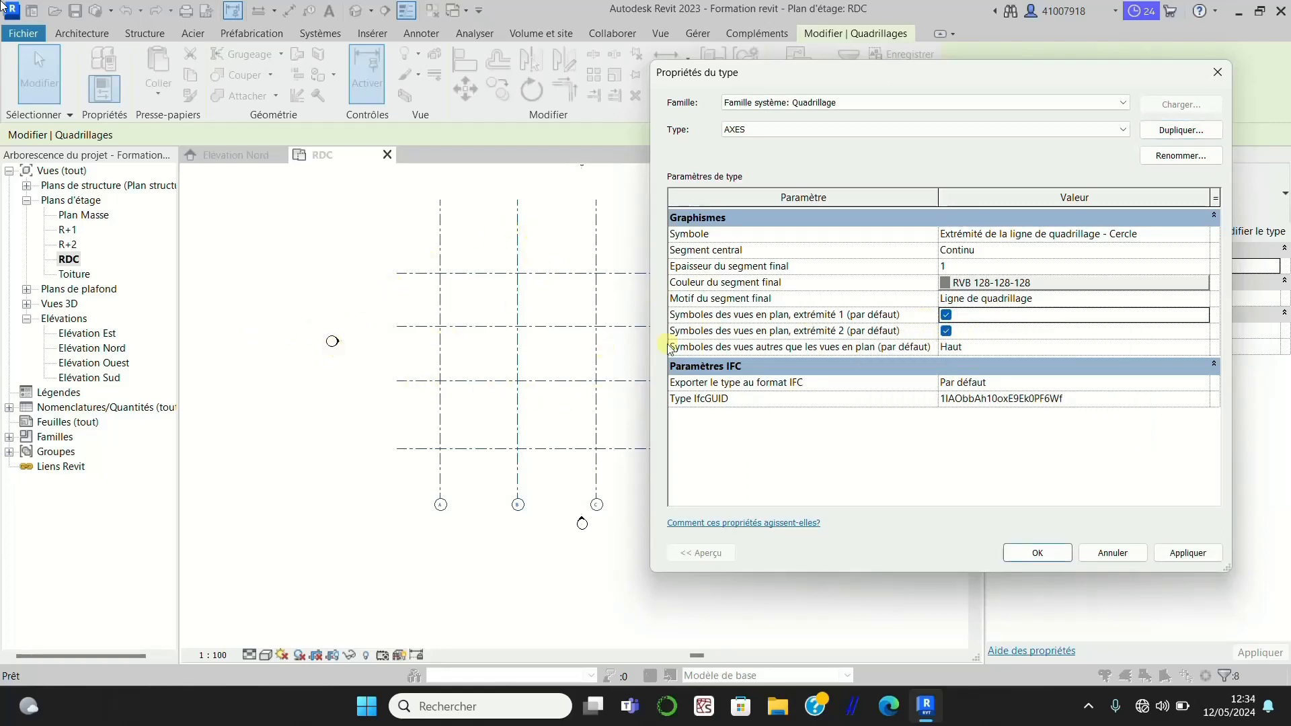
click(1188, 553)
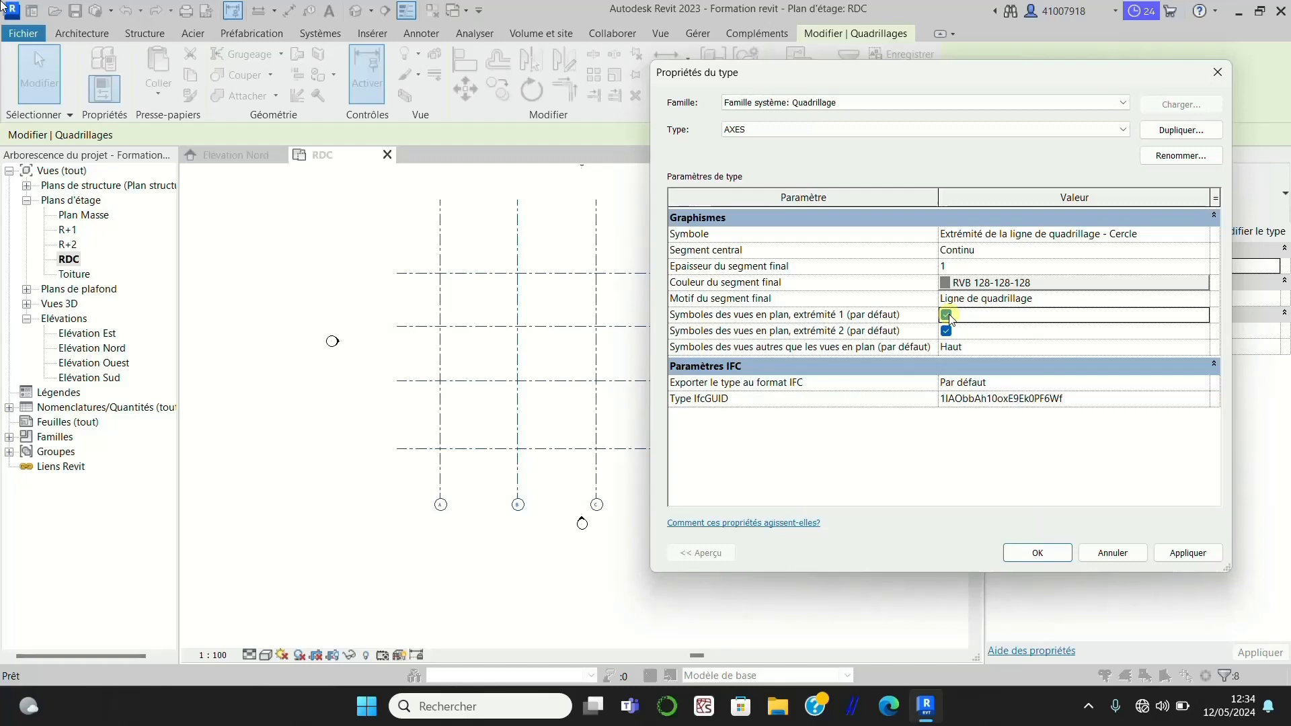
click(1174, 555)
click(1038, 553)
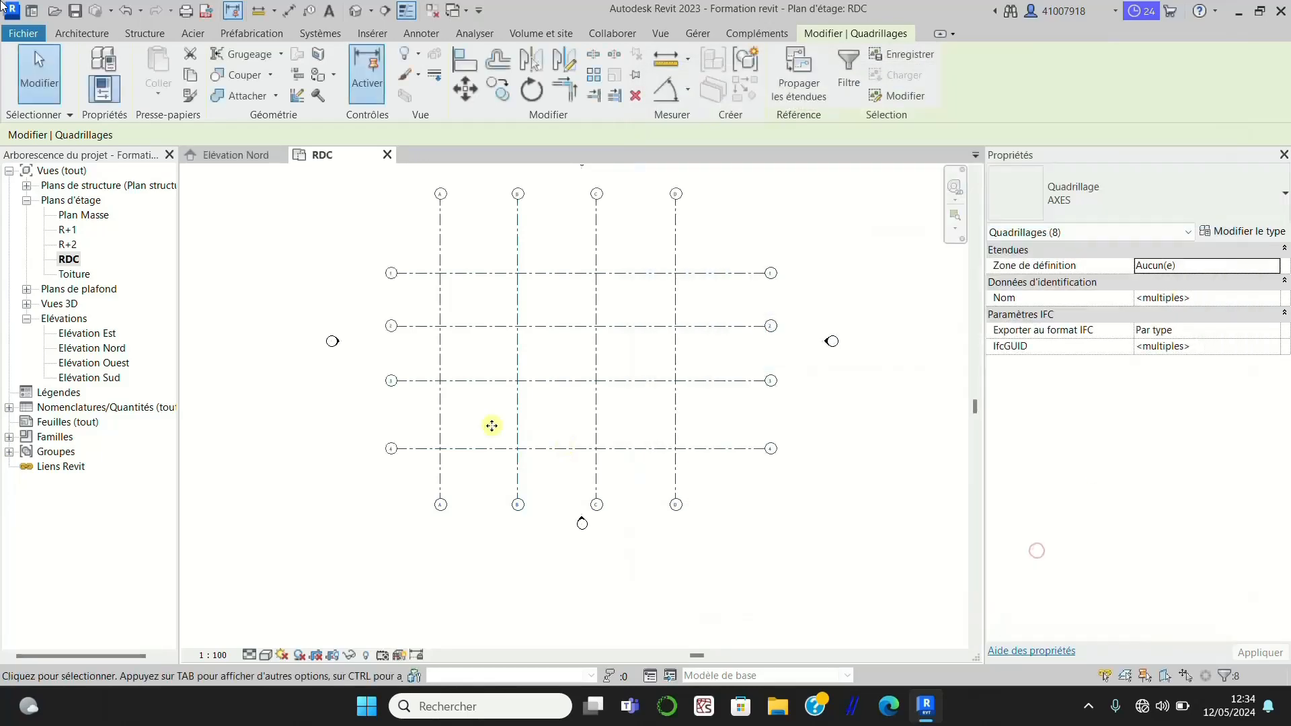
scroll(492, 426, down, 3)
scroll(461, 280, up, 2)
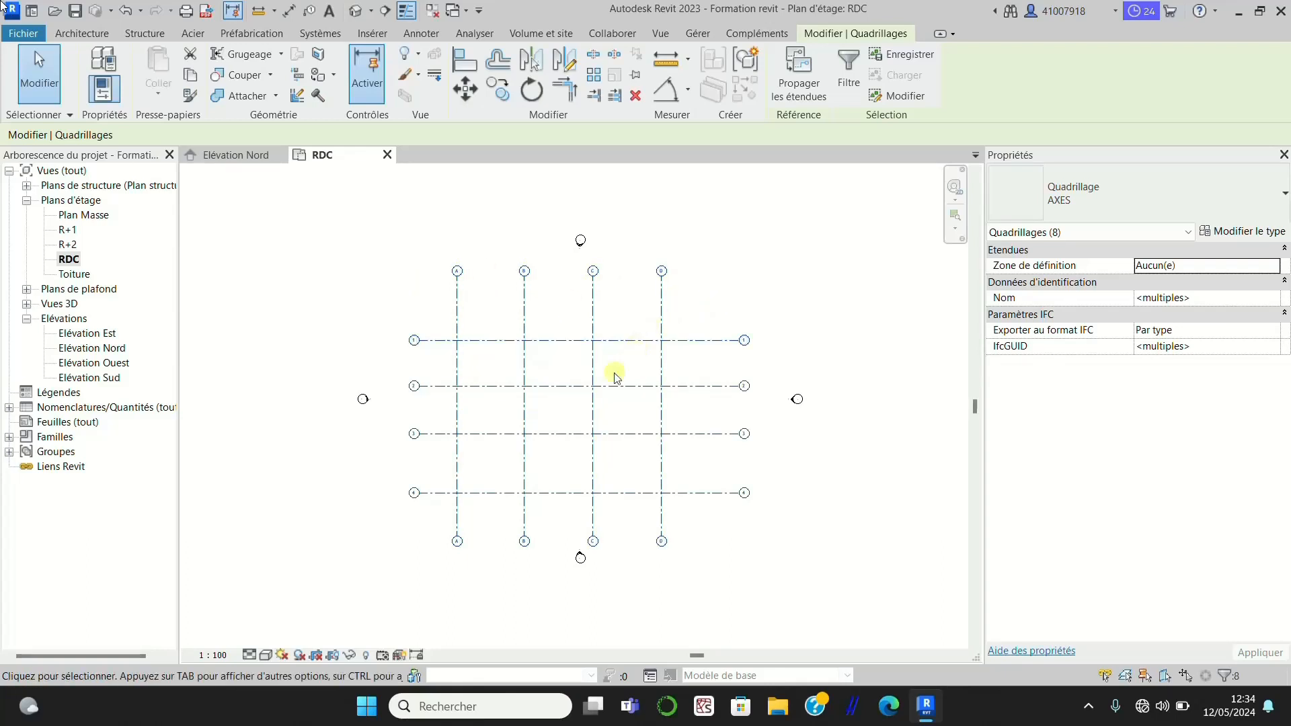
scroll(605, 388, up, 1)
scroll(655, 365, up, 1)
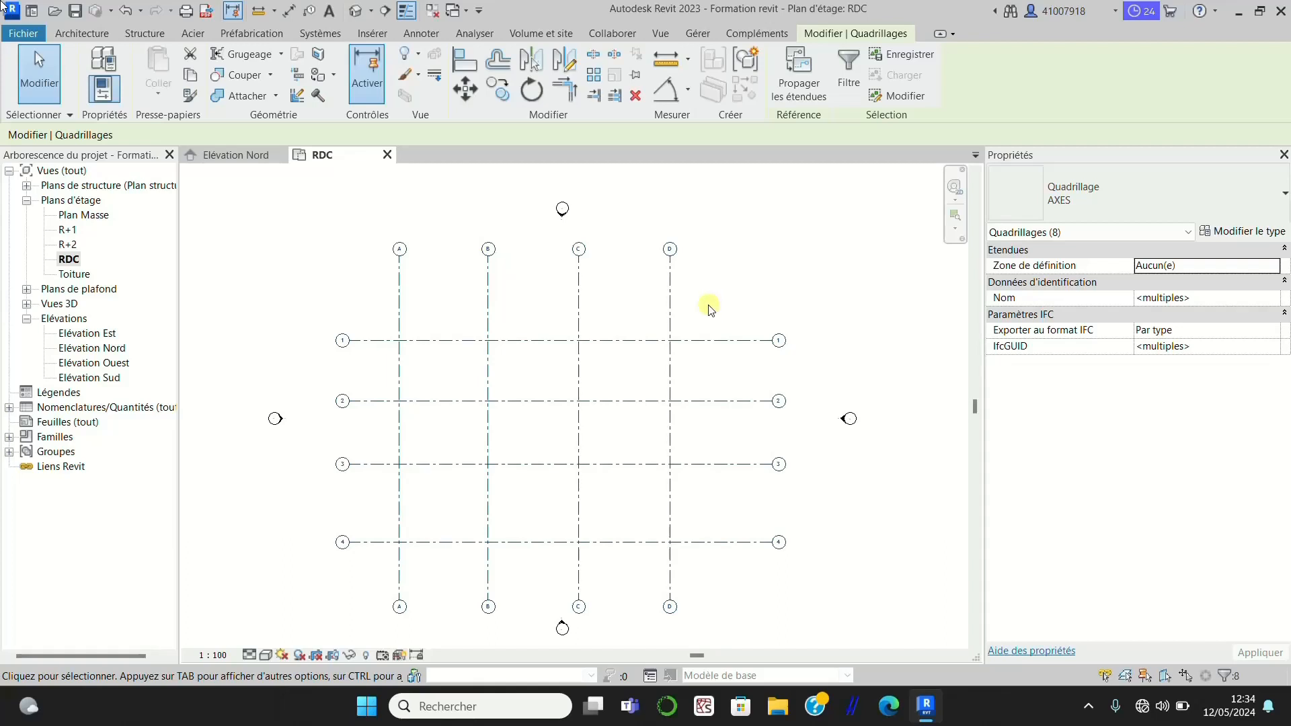
scroll(693, 309, down, 1)
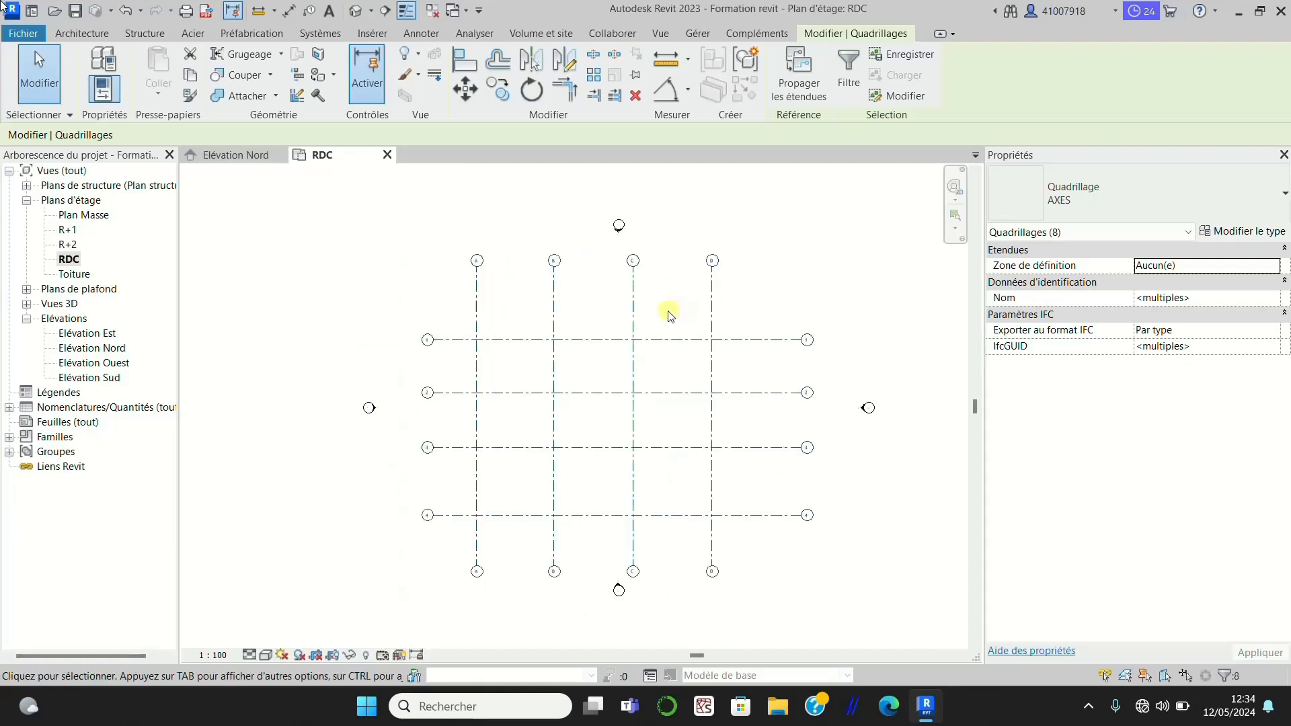
scroll(666, 313, up, 1)
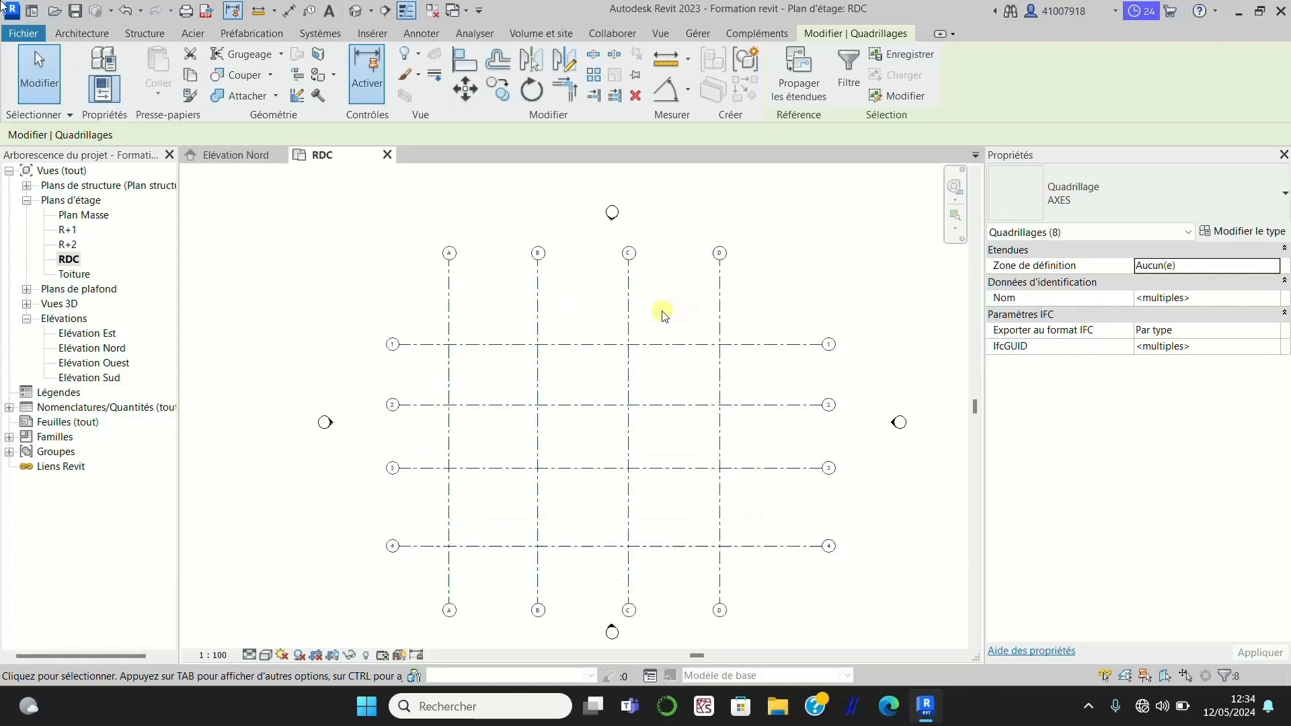
Set the spacing between grid lines C and D to 4 m by moving grid line C.
click(628, 301)
scroll(670, 325, up, 1)
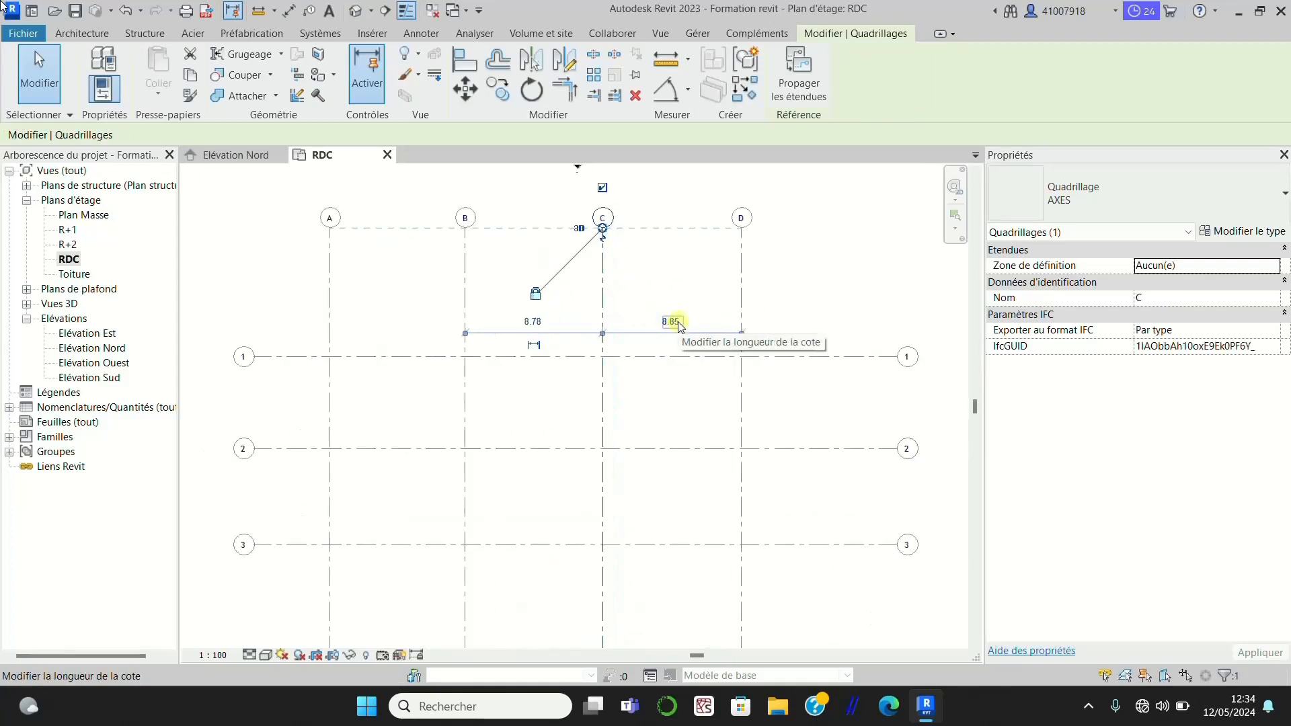
scroll(679, 326, up, 1)
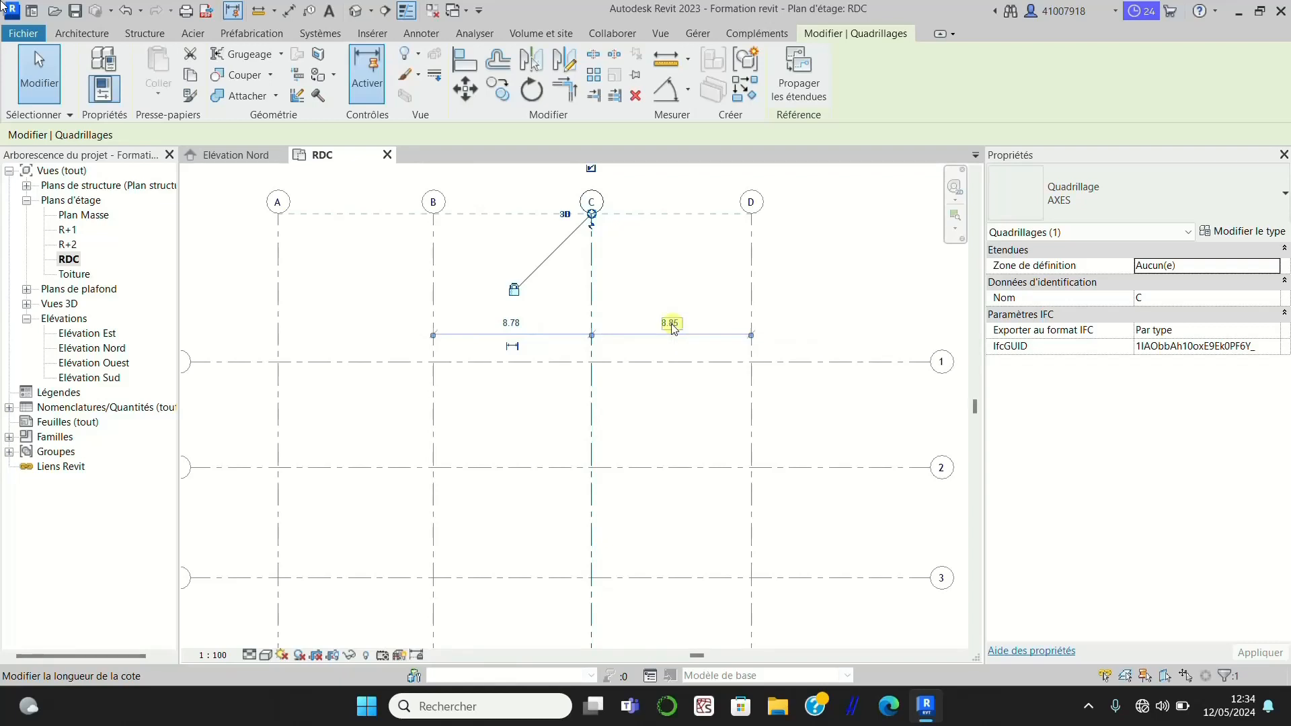
click(672, 323)
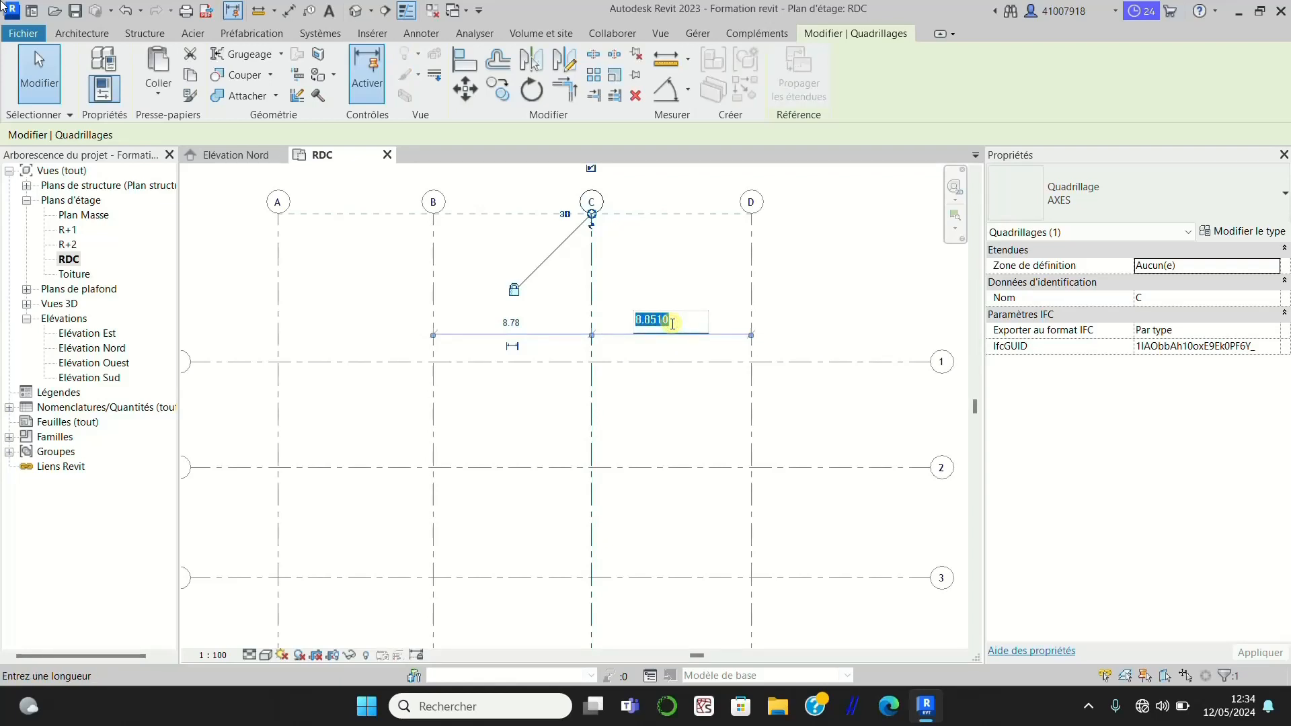
text(4)
key(Return)
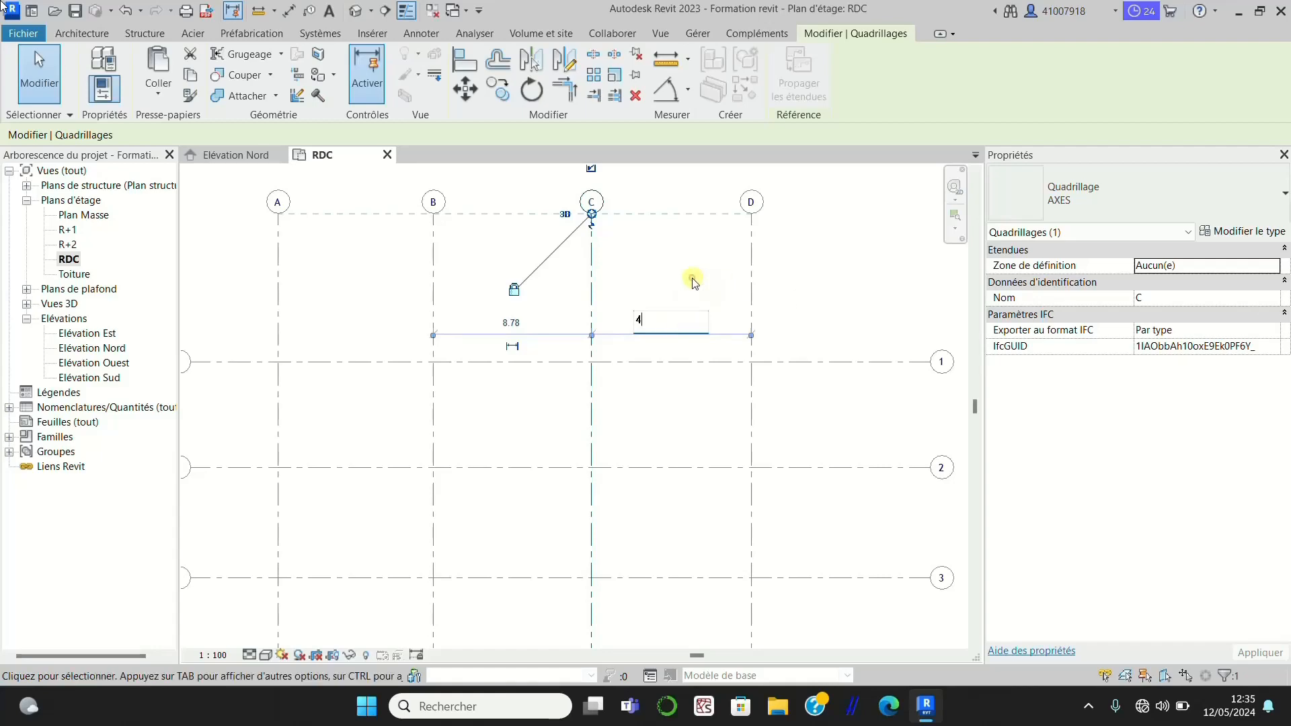
click(813, 315)
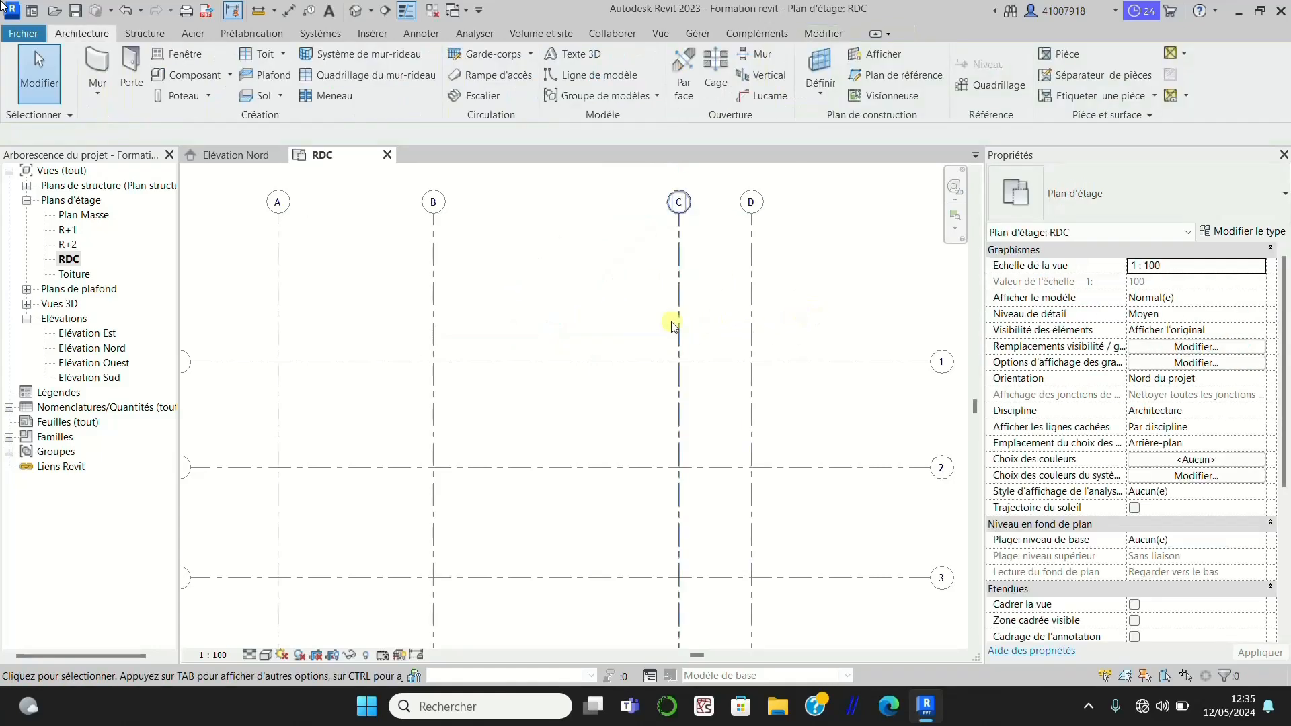
Move grid line B so that its distance to grid line C is 8 m, and deselect it.
click(433, 303)
scroll(639, 336, down, 1)
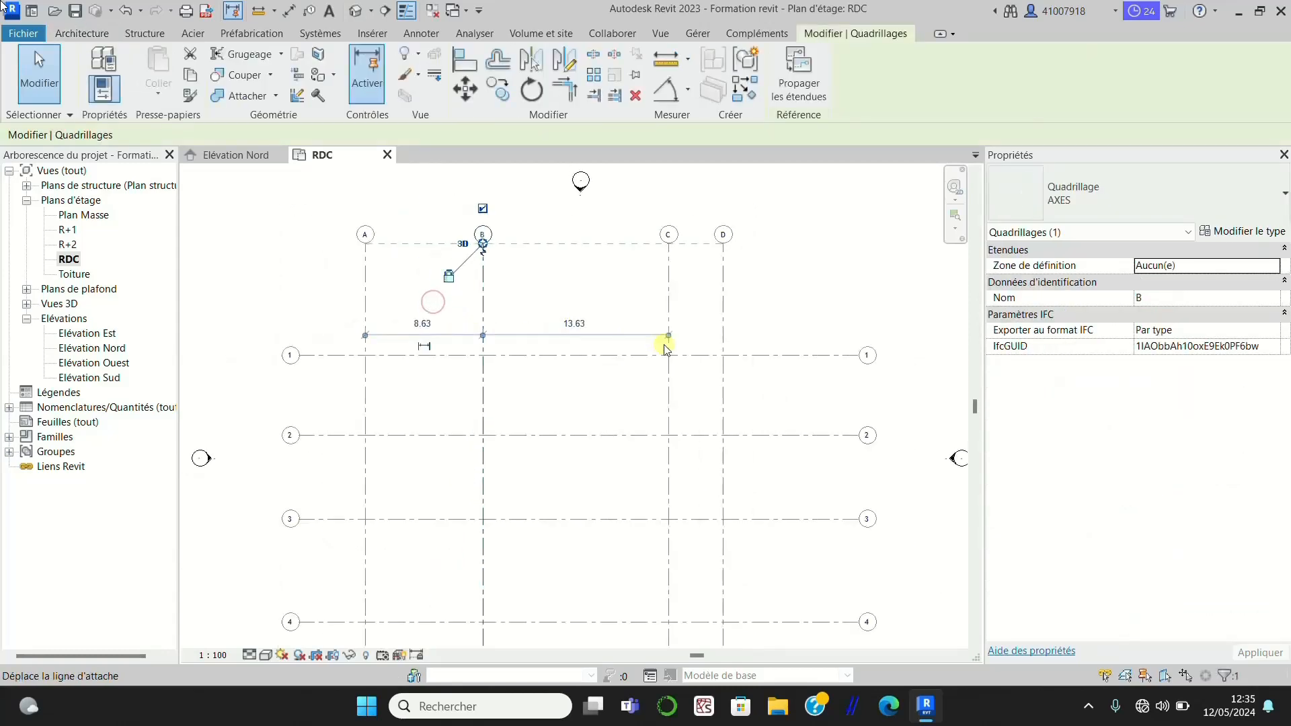
click(587, 323)
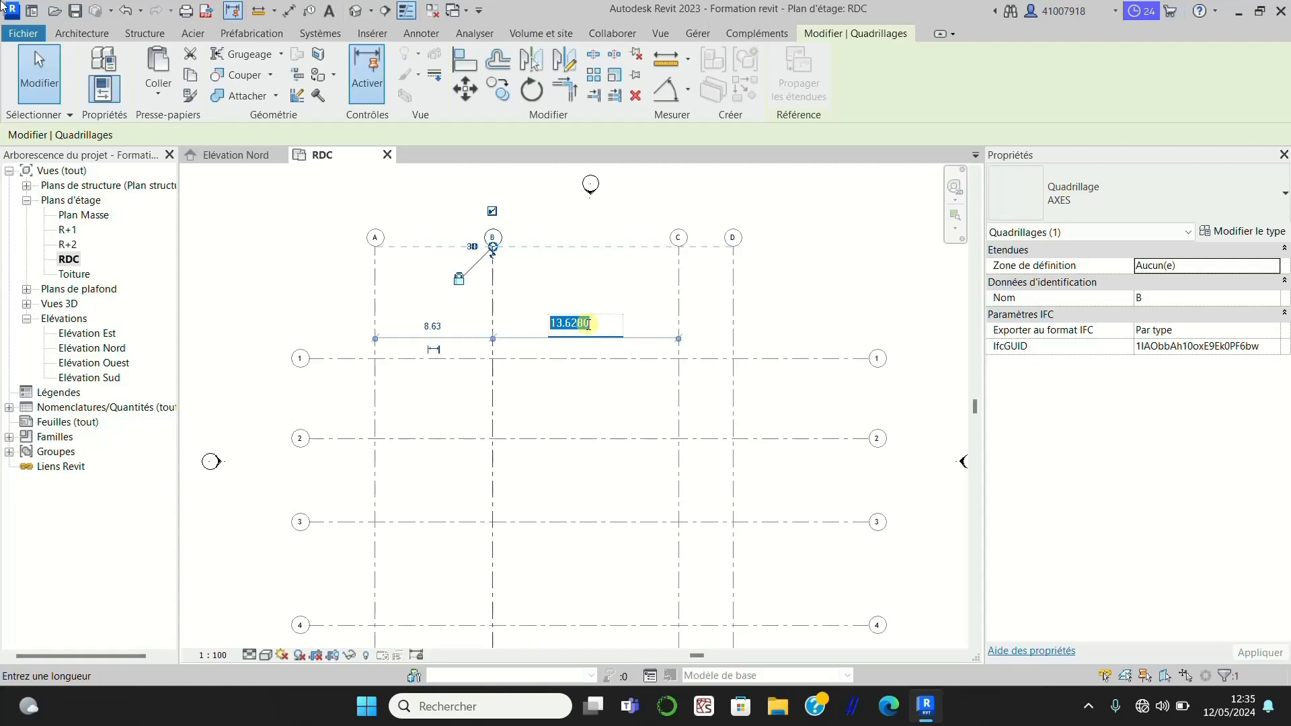
text(8)
key(Return)
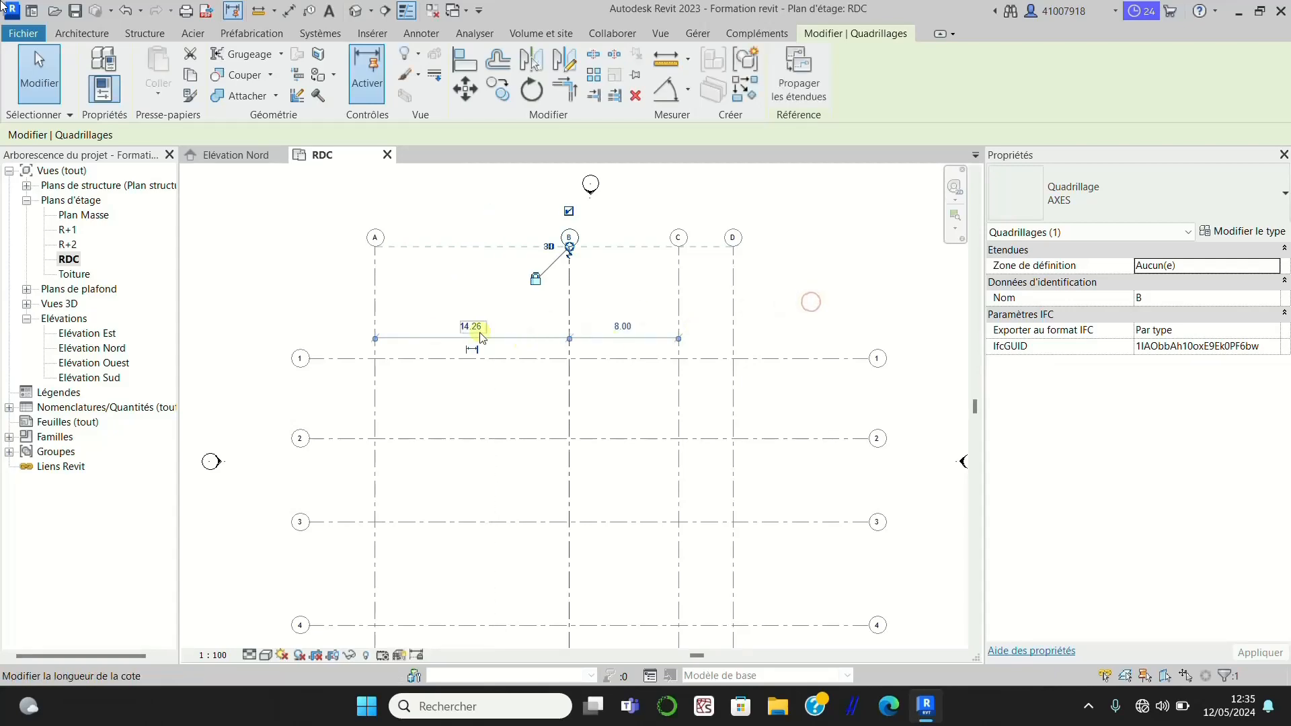
click(401, 299)
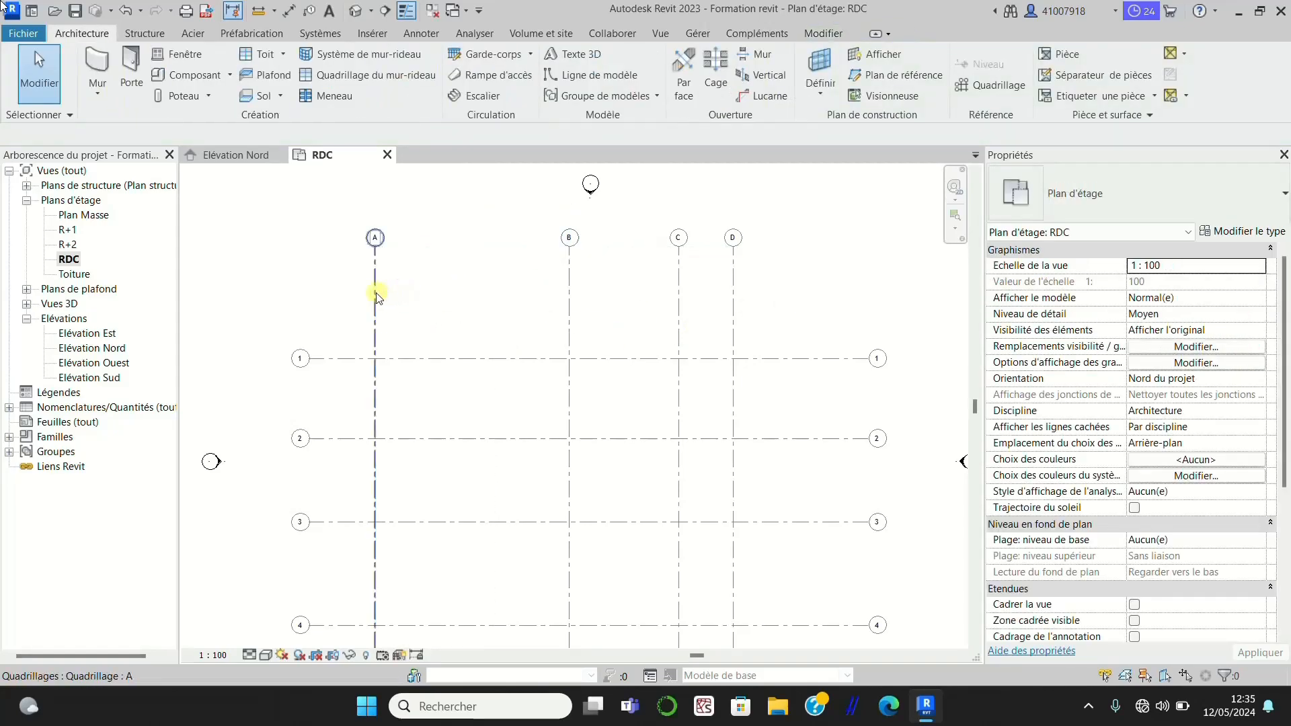
Move grid line A so that its distance to grid line B is 4 m, and deselect it.
click(374, 292)
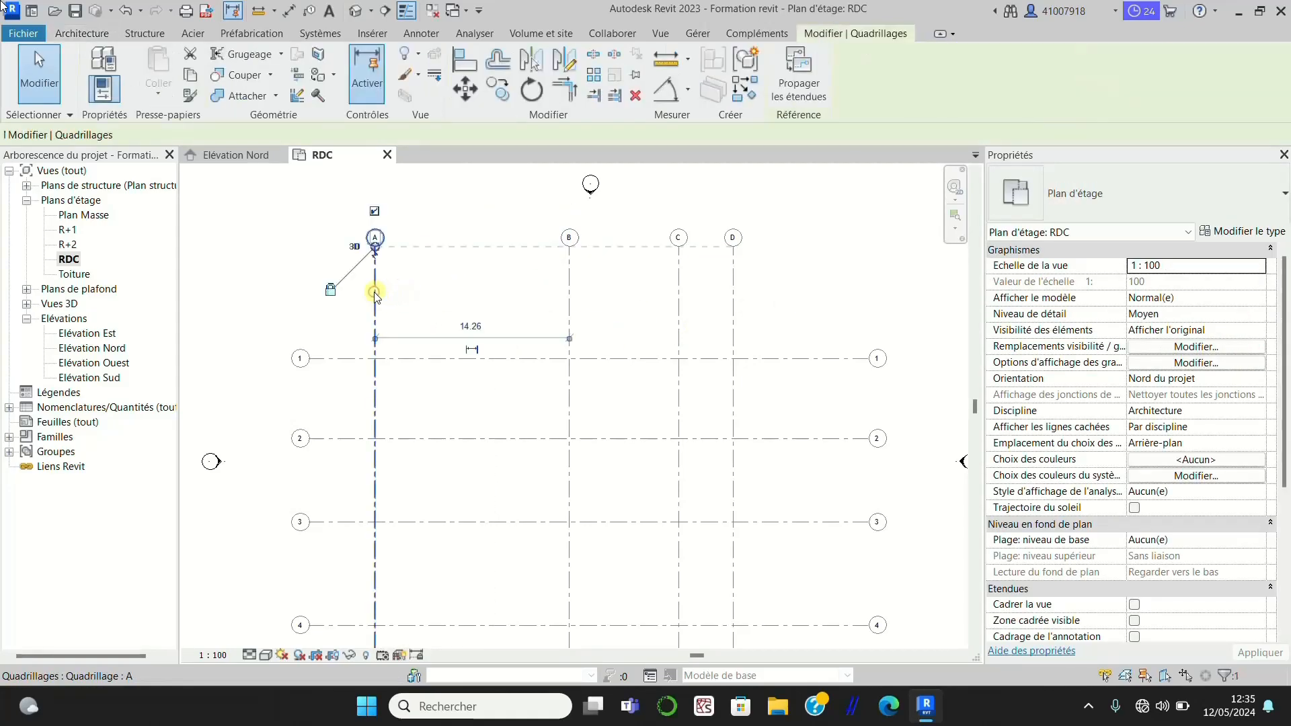
click(473, 325)
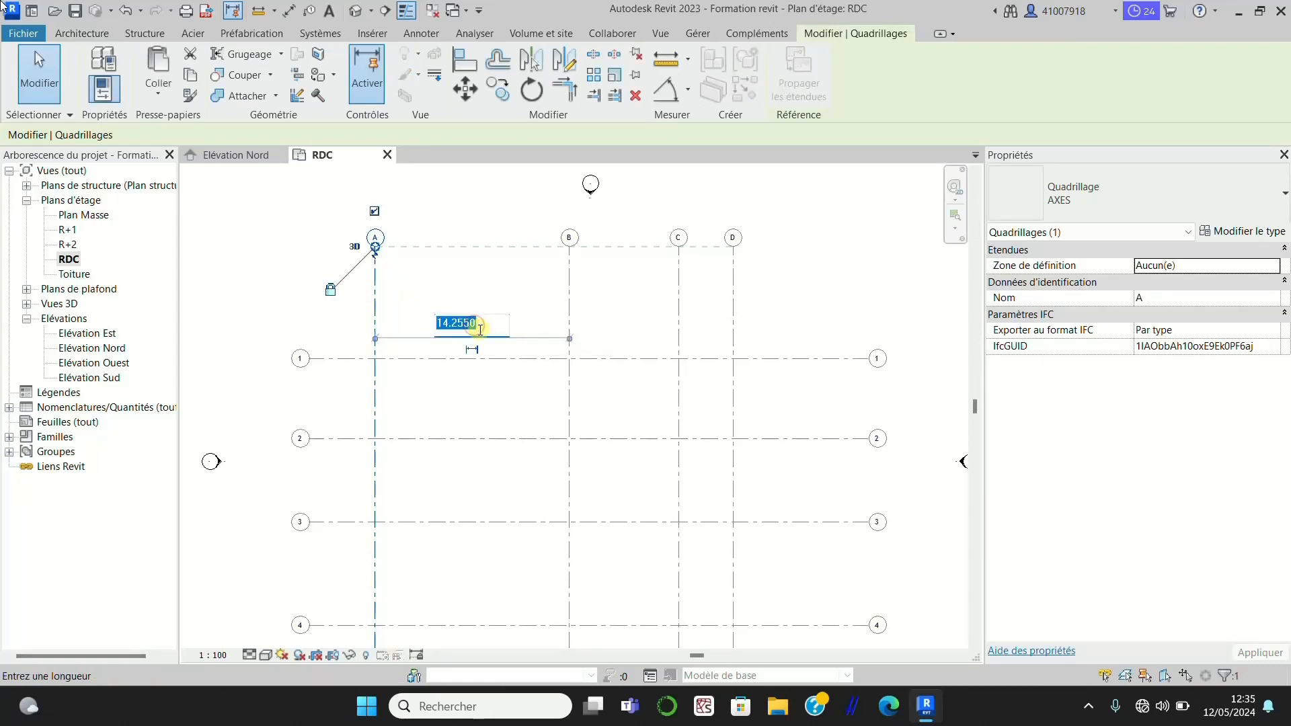
text(4)
key(Return)
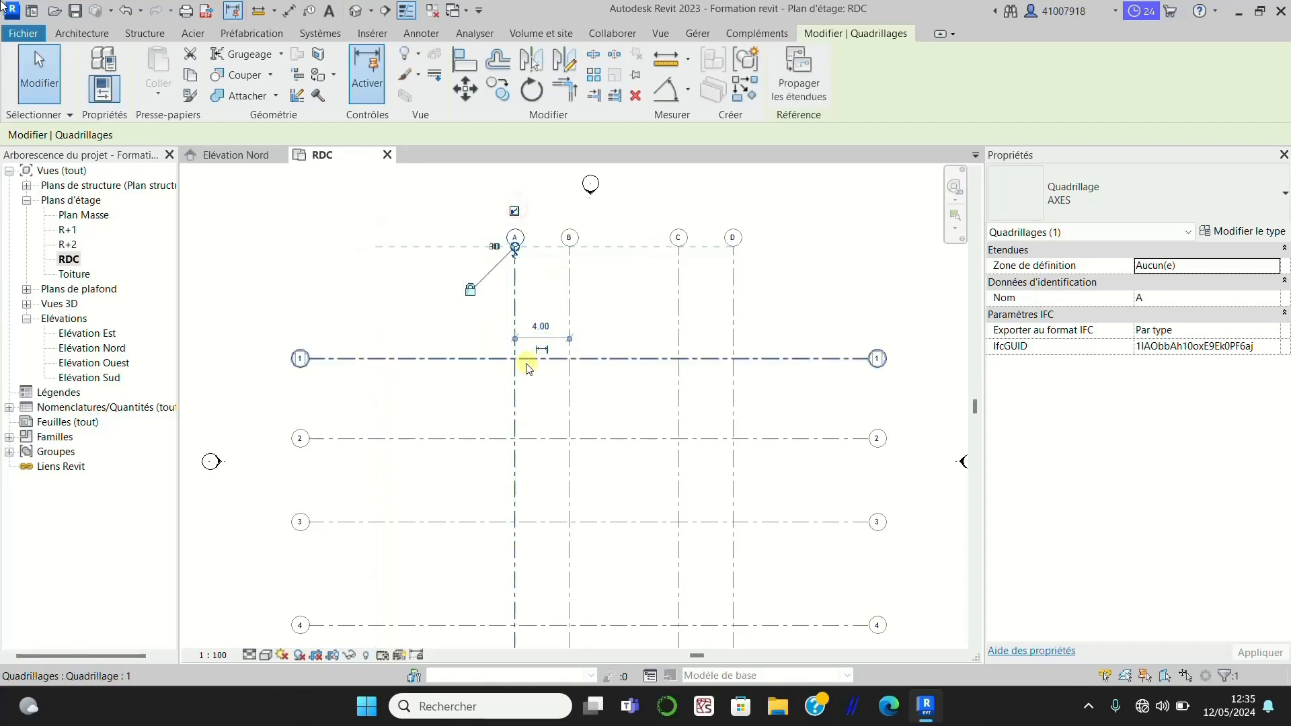
click(548, 397)
Set the spacing between horizontal grid lines 1 and 2 to 4 m by moving grid line 2.
scroll(639, 440, down, 1)
middle_drag(639, 440, 573, 375)
click(573, 373)
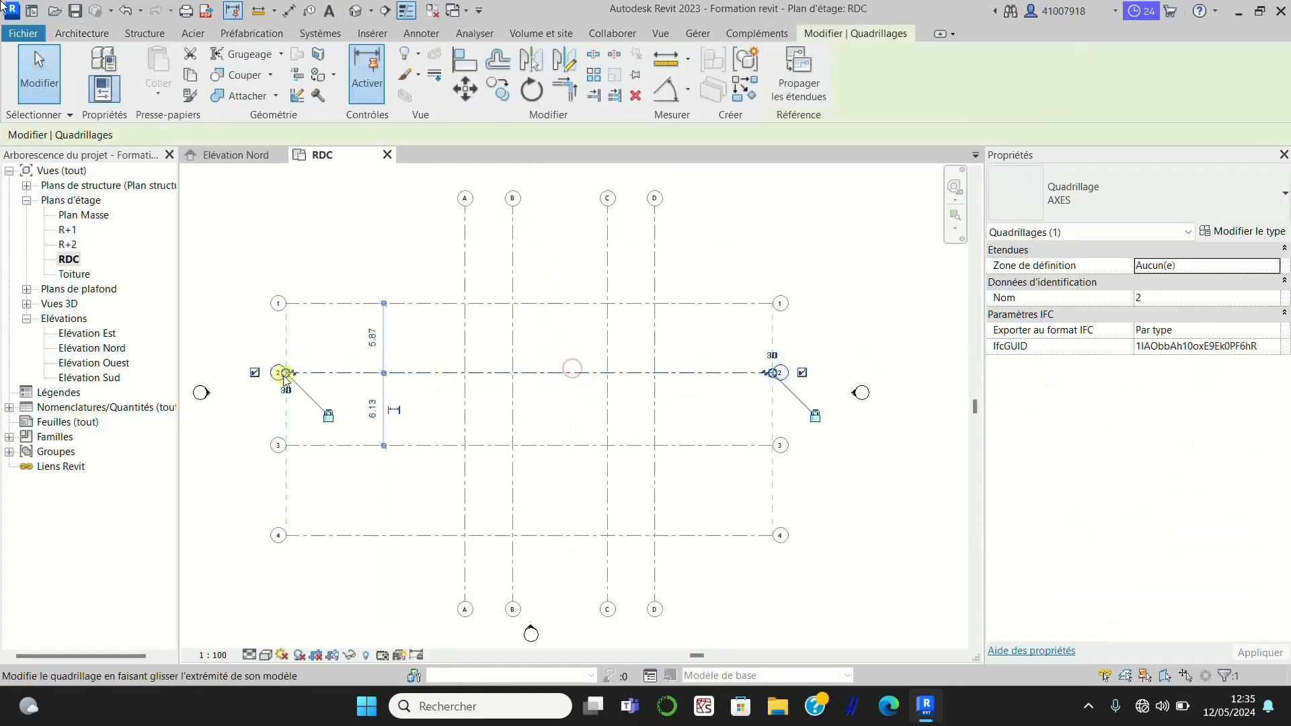
click(373, 338)
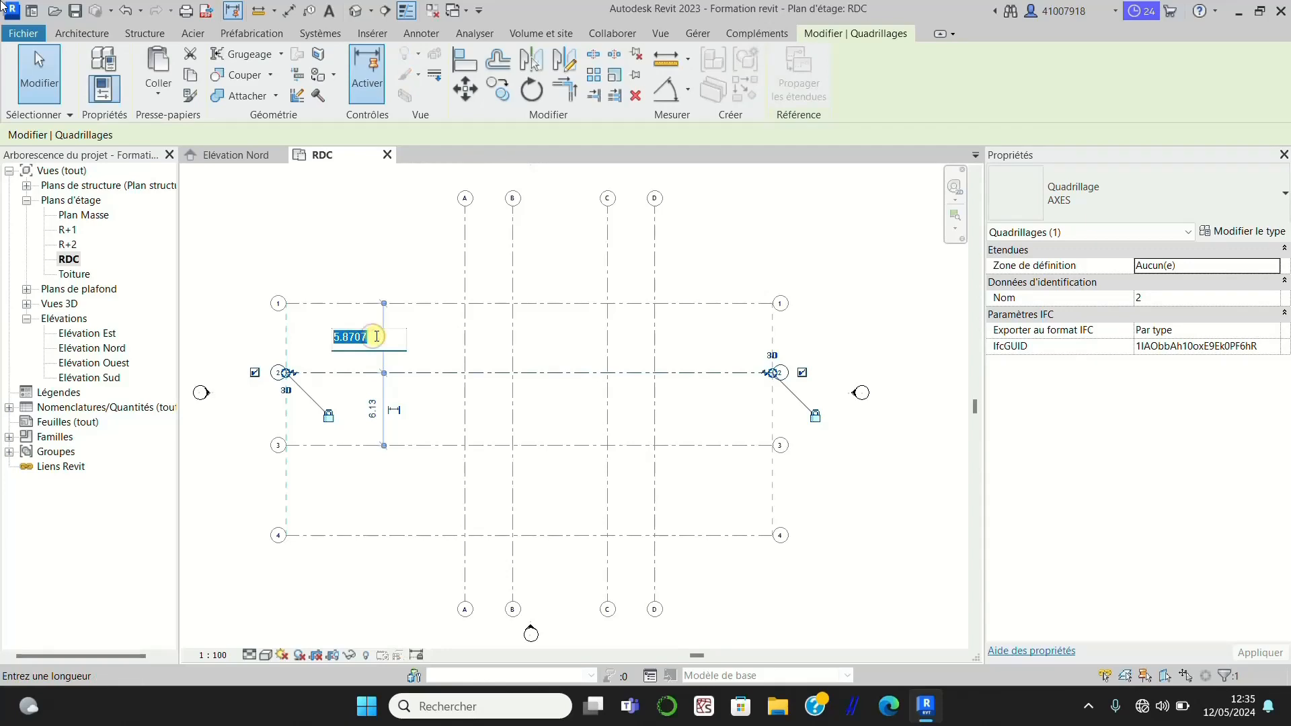
key(Return)
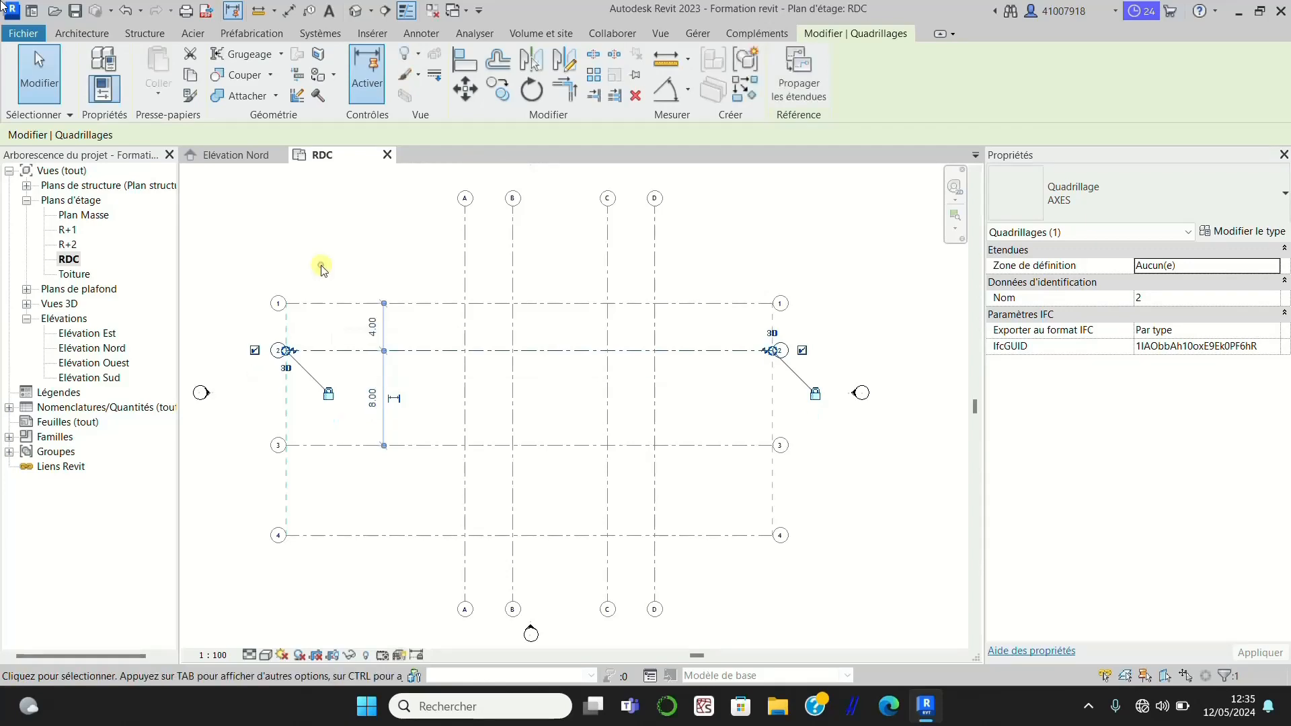
key(Escape)
Set the distance from grid line 3 to grid line 2 to 8 m and deselect it.
click(591, 445)
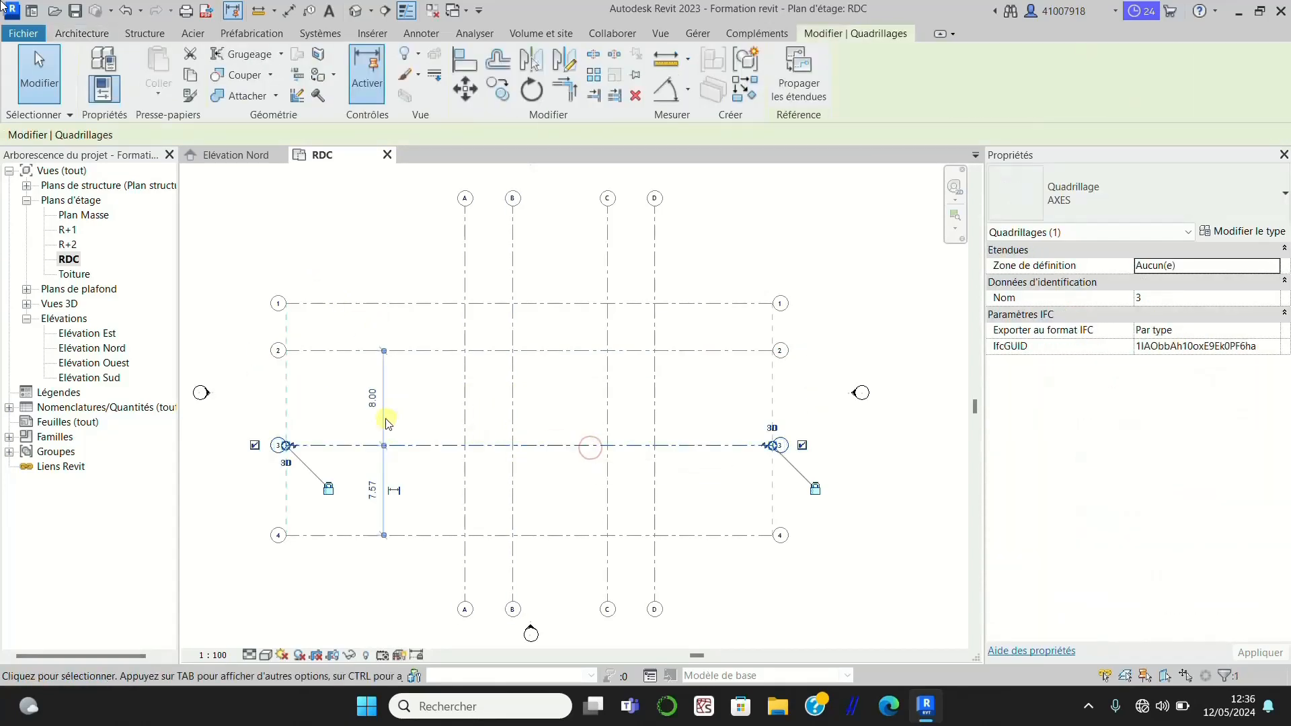
click(373, 398)
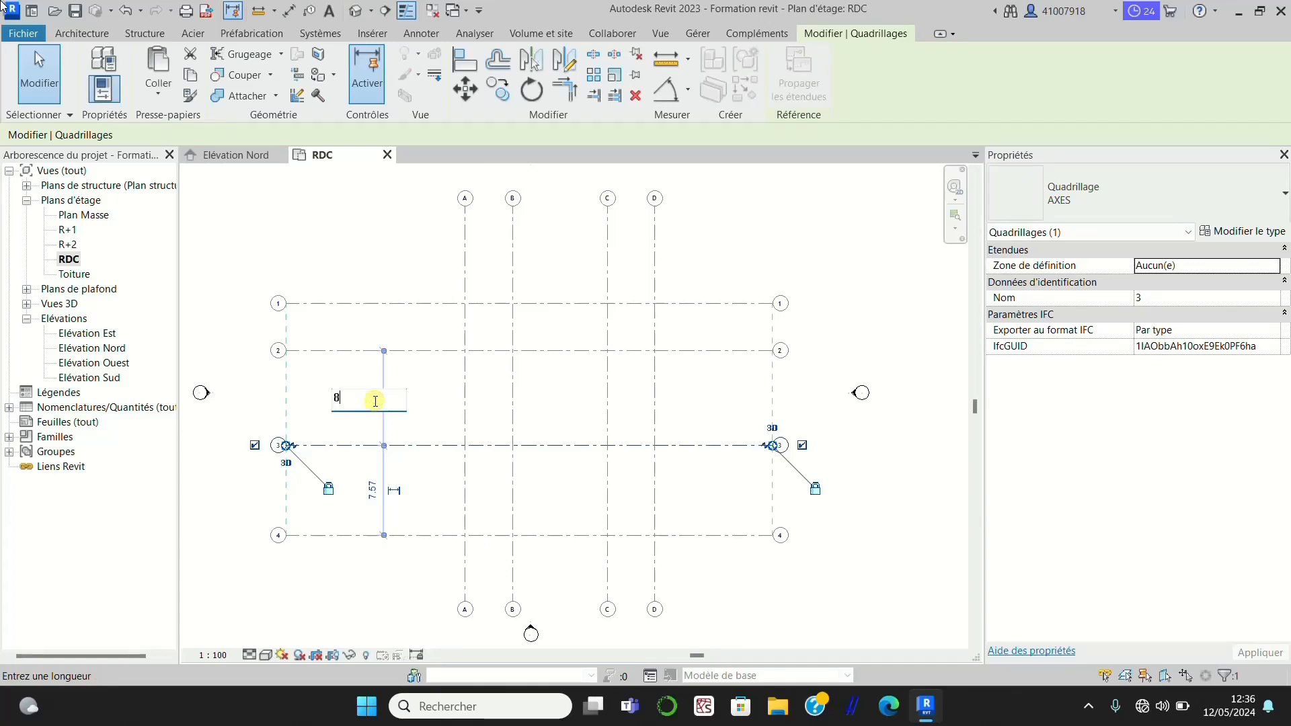
click(434, 464)
scroll(518, 433, down, 1)
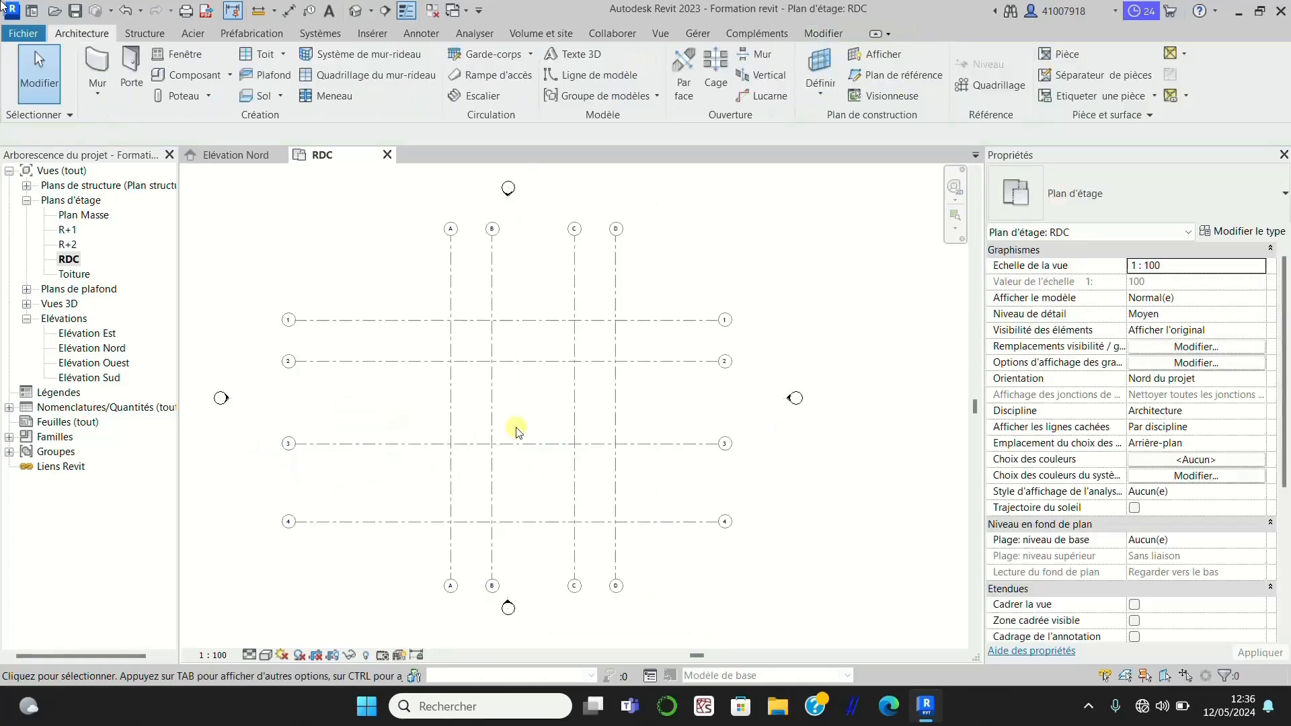
Move grid line 4 so that its distance to grid line 3 is 4 m, and deselect it.
click(549, 520)
click(368, 483)
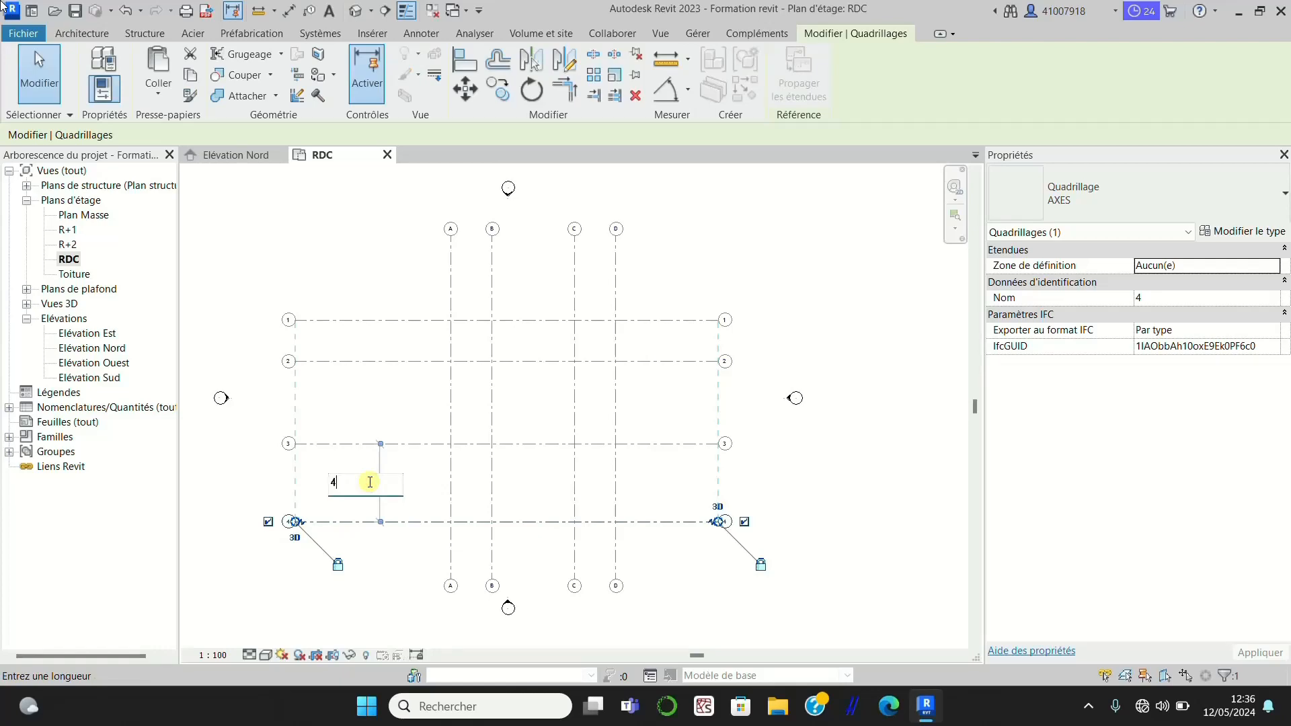
key(Return)
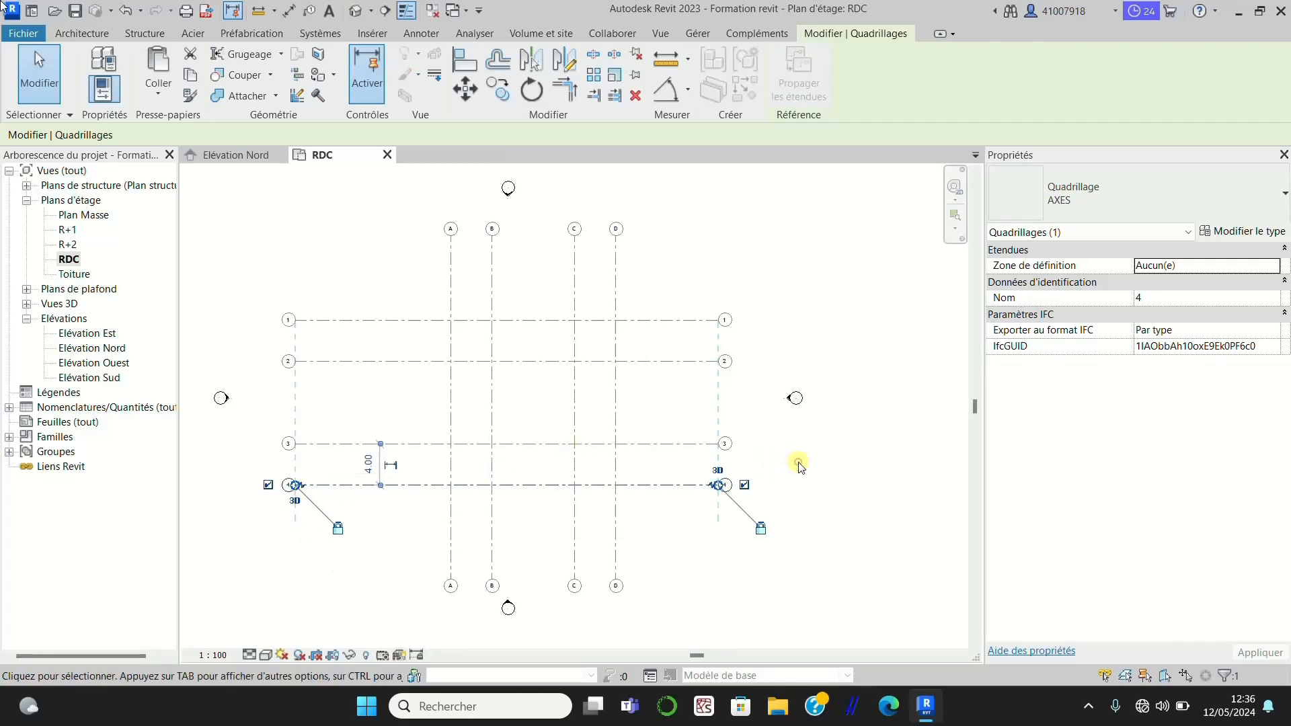
click(799, 464)
scroll(484, 483, down, 1)
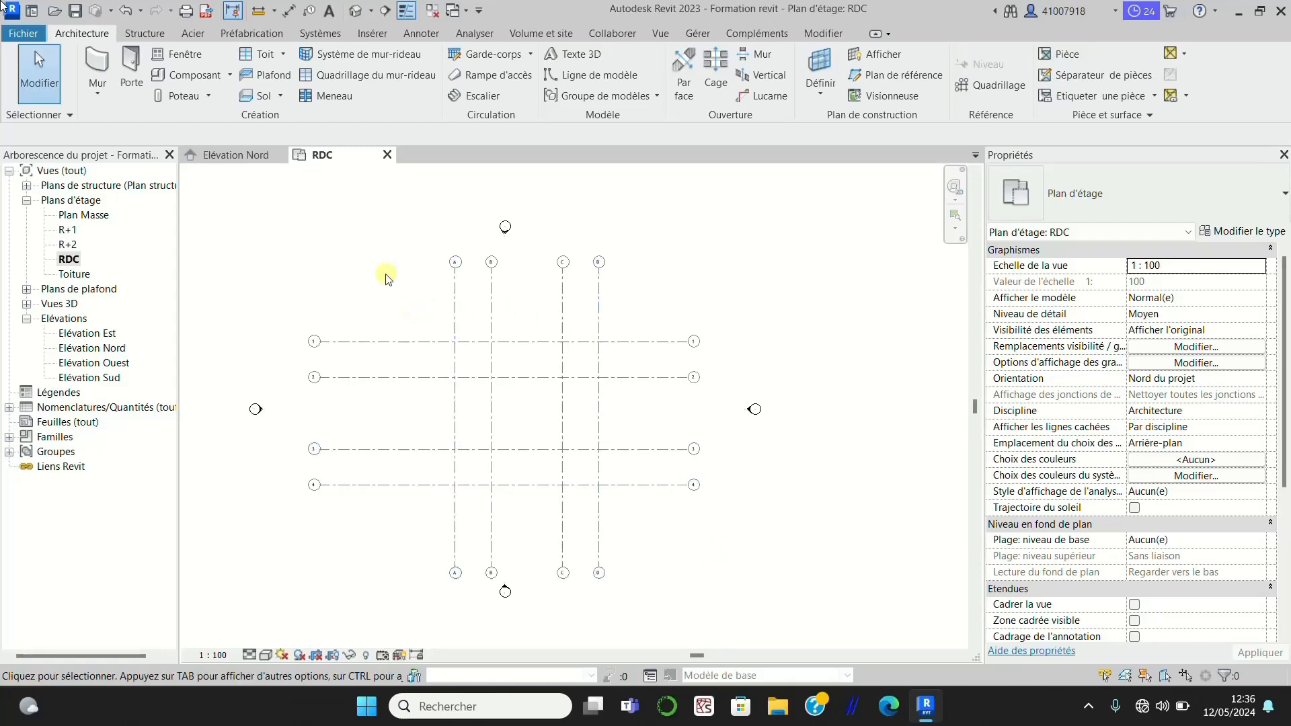
Place a continuous aligned dimension across vertical grid lines A, B, C and D, just north of grid line 1.
click(289, 10)
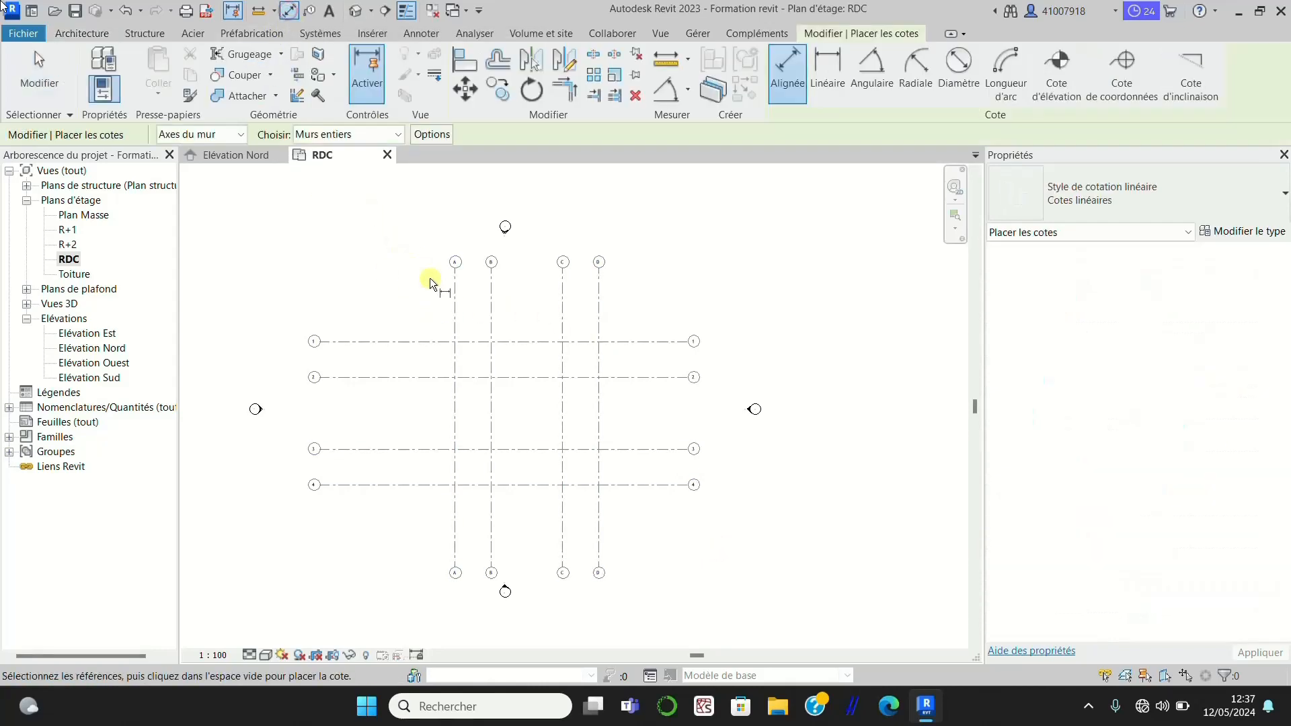
click(455, 310)
click(491, 309)
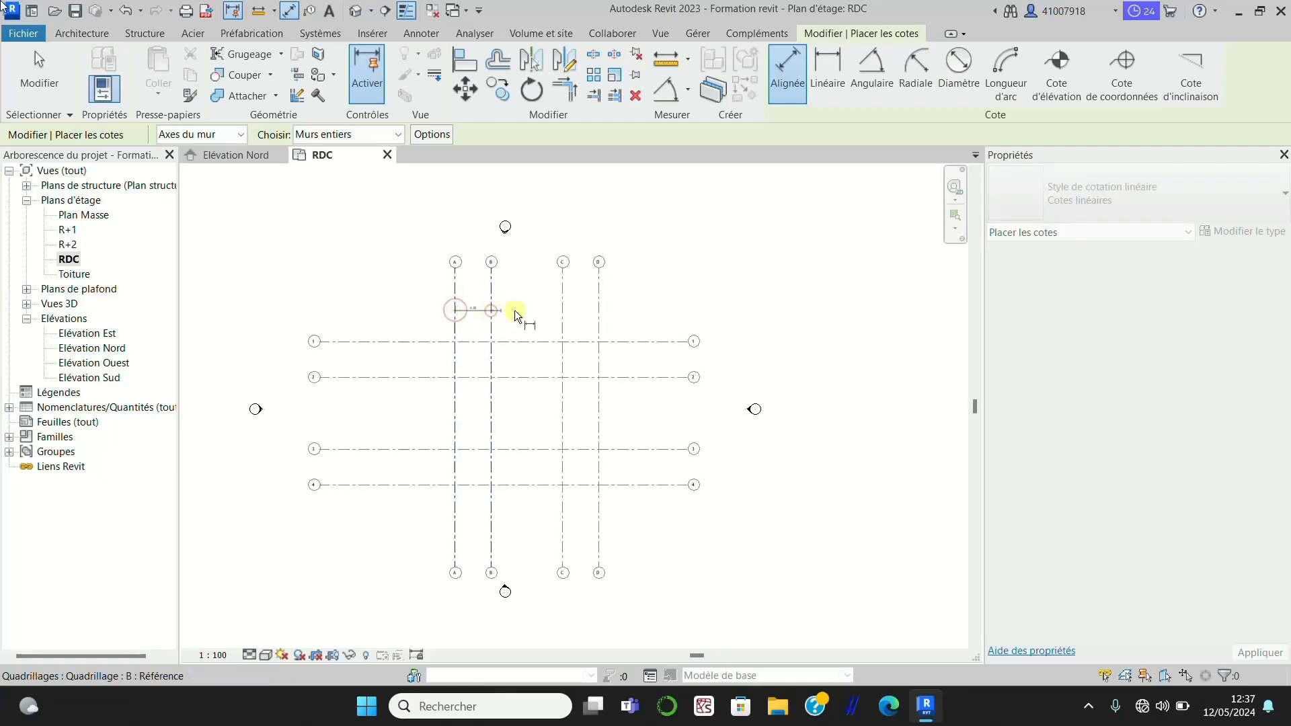
click(563, 309)
click(599, 317)
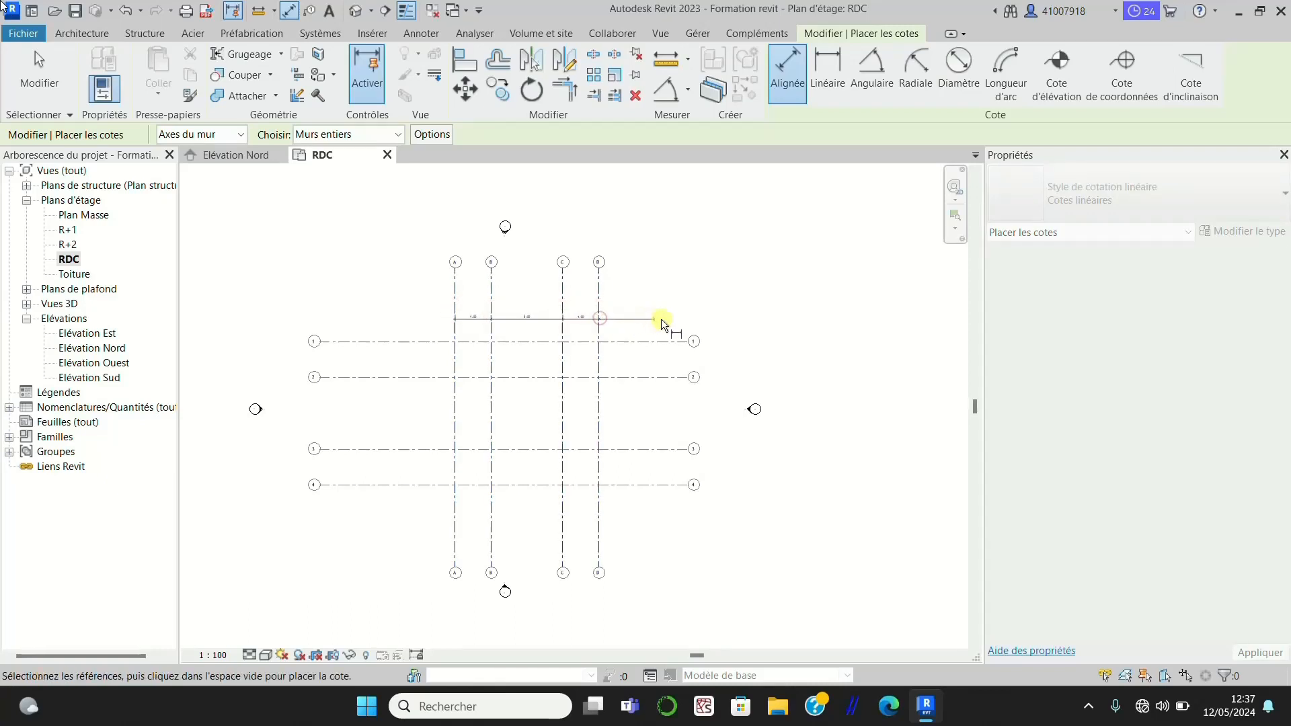
click(651, 318)
Place a continuous aligned dimension across horizontal grid lines 1, 2, 3 and 4, just east of grid line D.
click(627, 343)
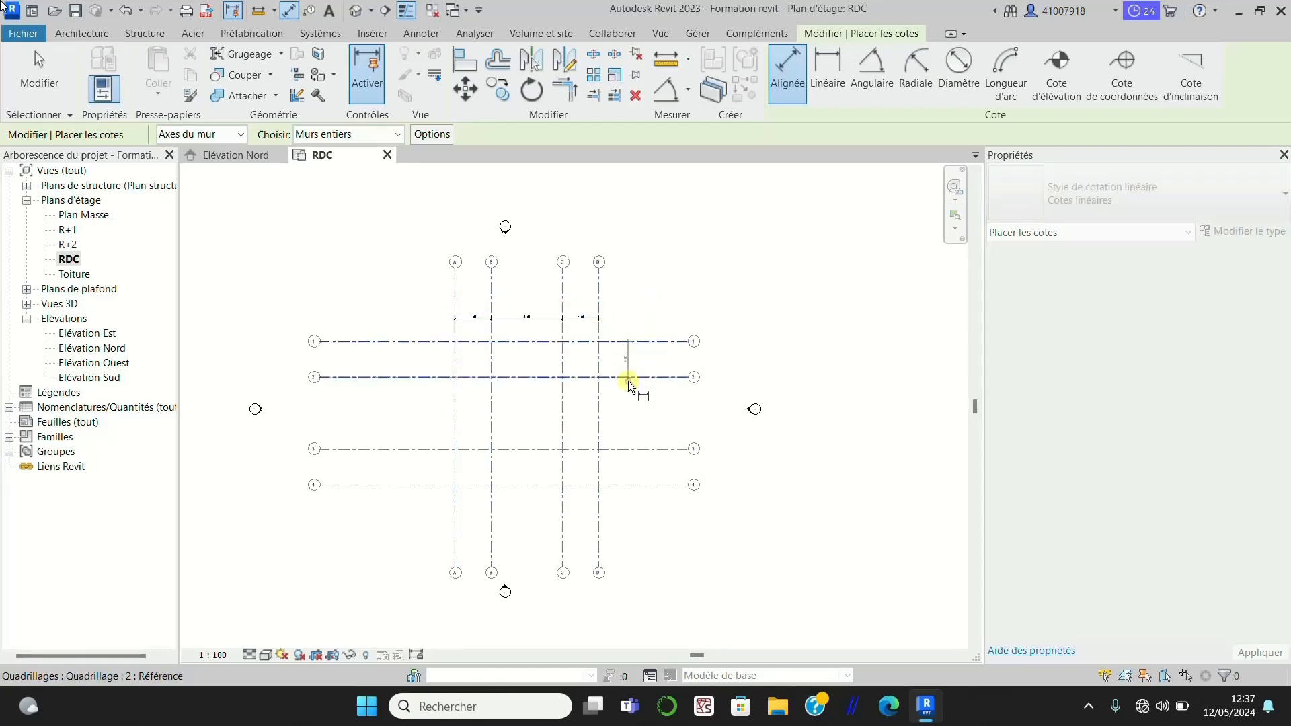
click(628, 378)
click(635, 449)
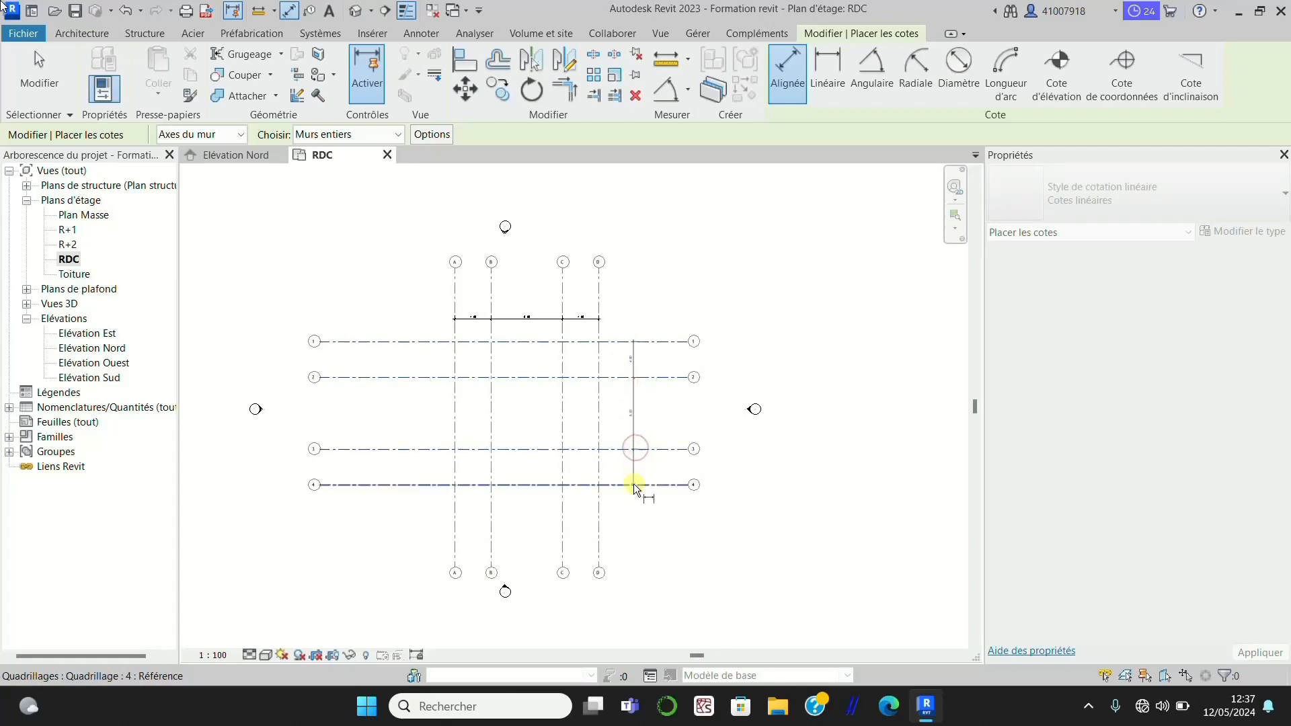
click(633, 483)
click(636, 538)
Examine the values of both grid dimension chains up close, and leave the aligned dimension command.
scroll(632, 391, up, 3)
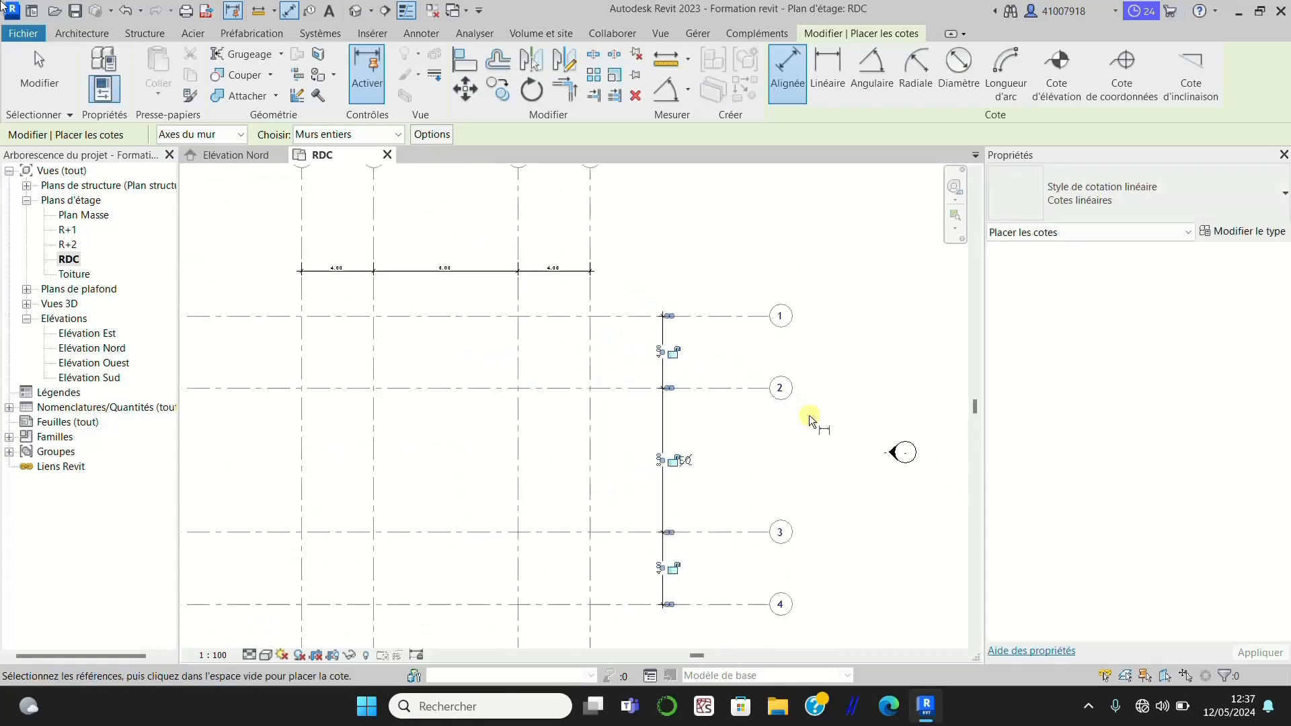
scroll(336, 249, up, 3)
scroll(471, 292, down, 2)
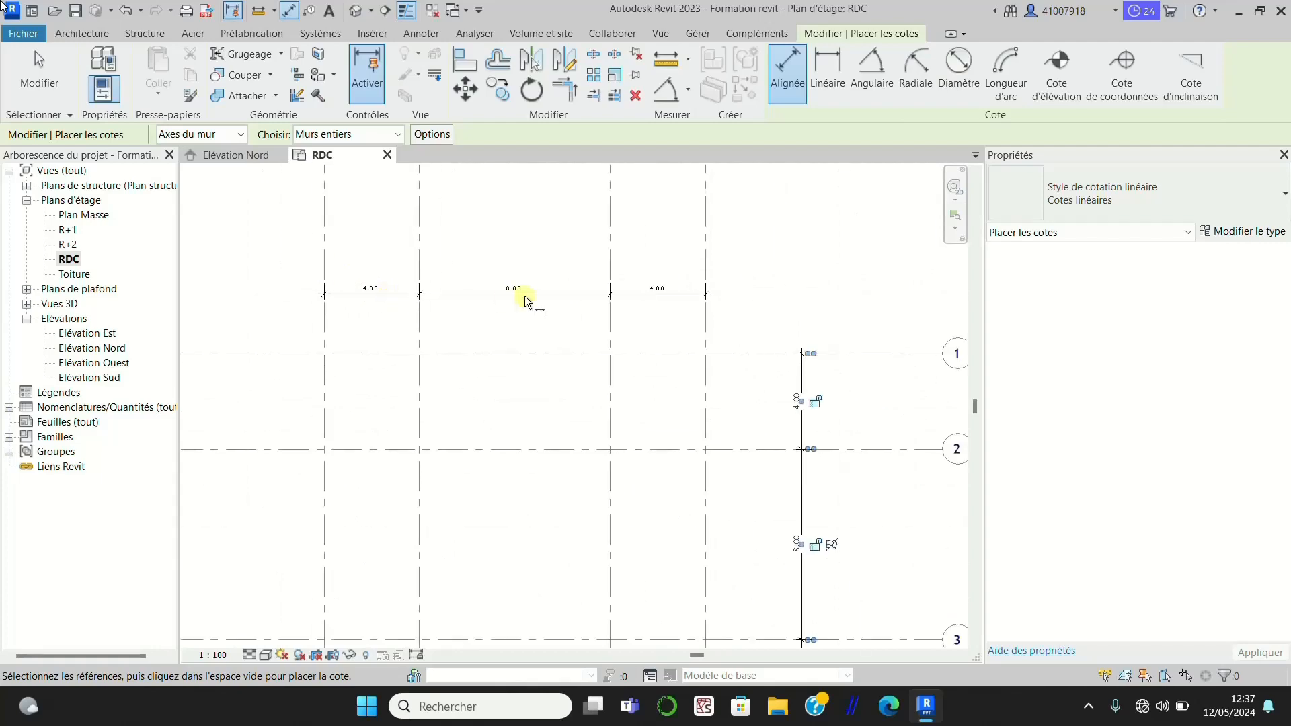
scroll(495, 295, down, 3)
scroll(634, 343, up, 6)
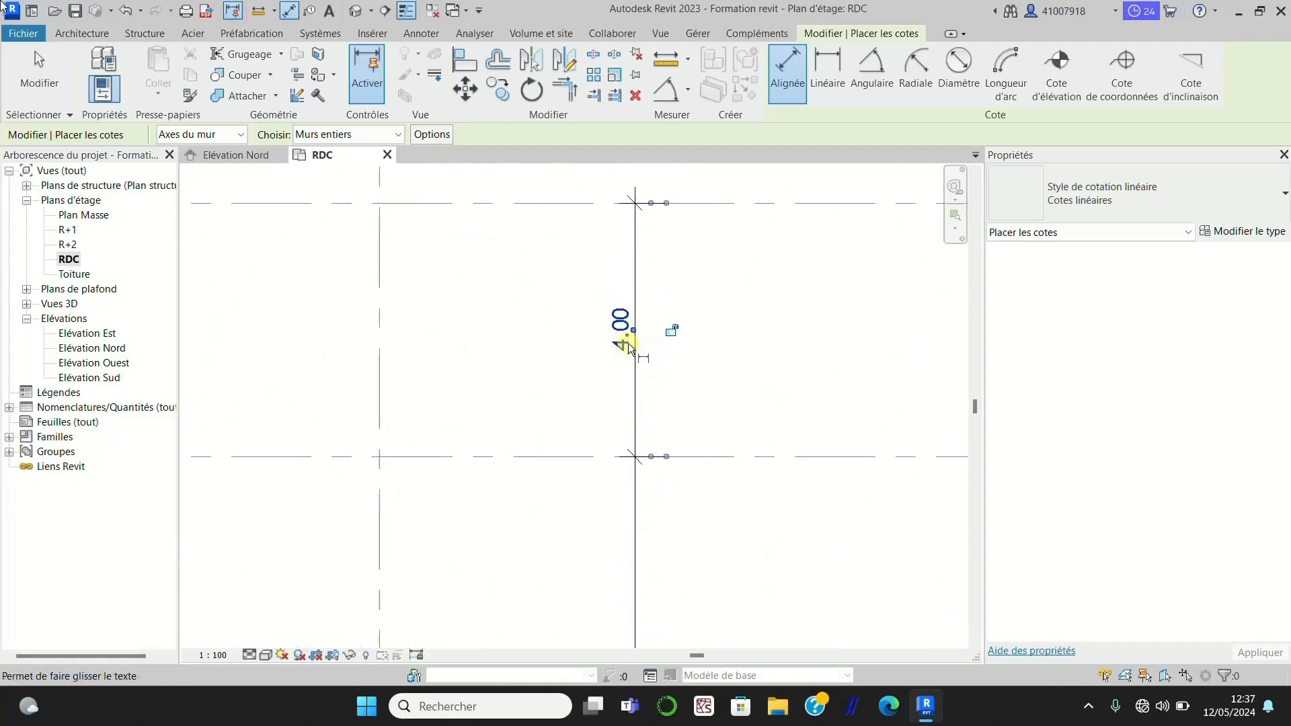
scroll(606, 309, down, 2)
scroll(623, 453, down, 4)
scroll(624, 499, up, 4)
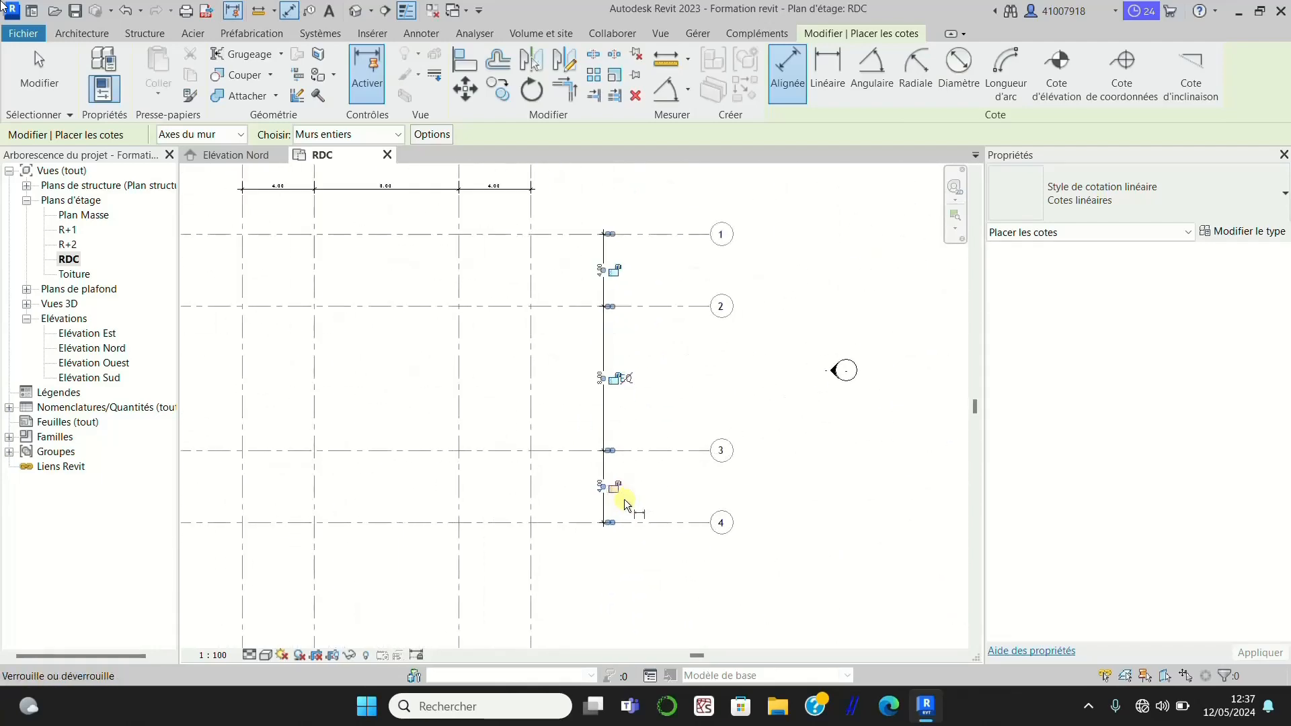
scroll(627, 471, down, 5)
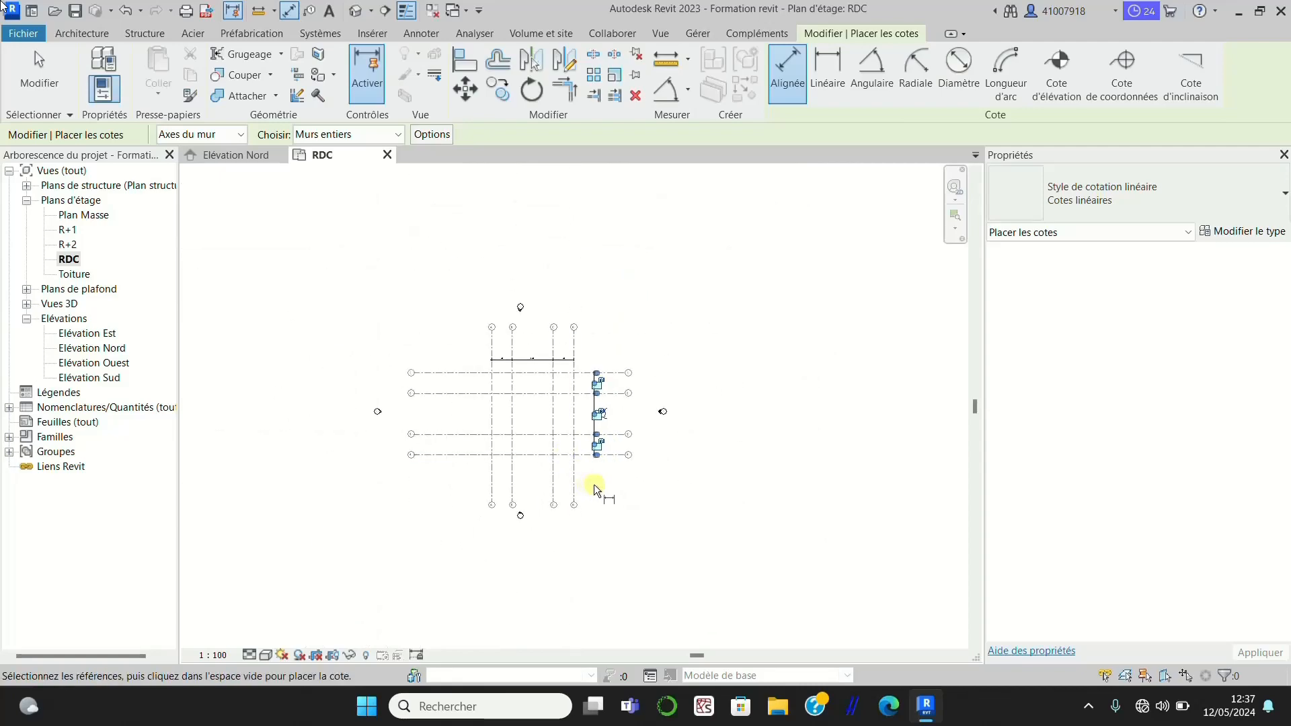
key(Escape)
key(Escape)
scroll(575, 329, up, 3)
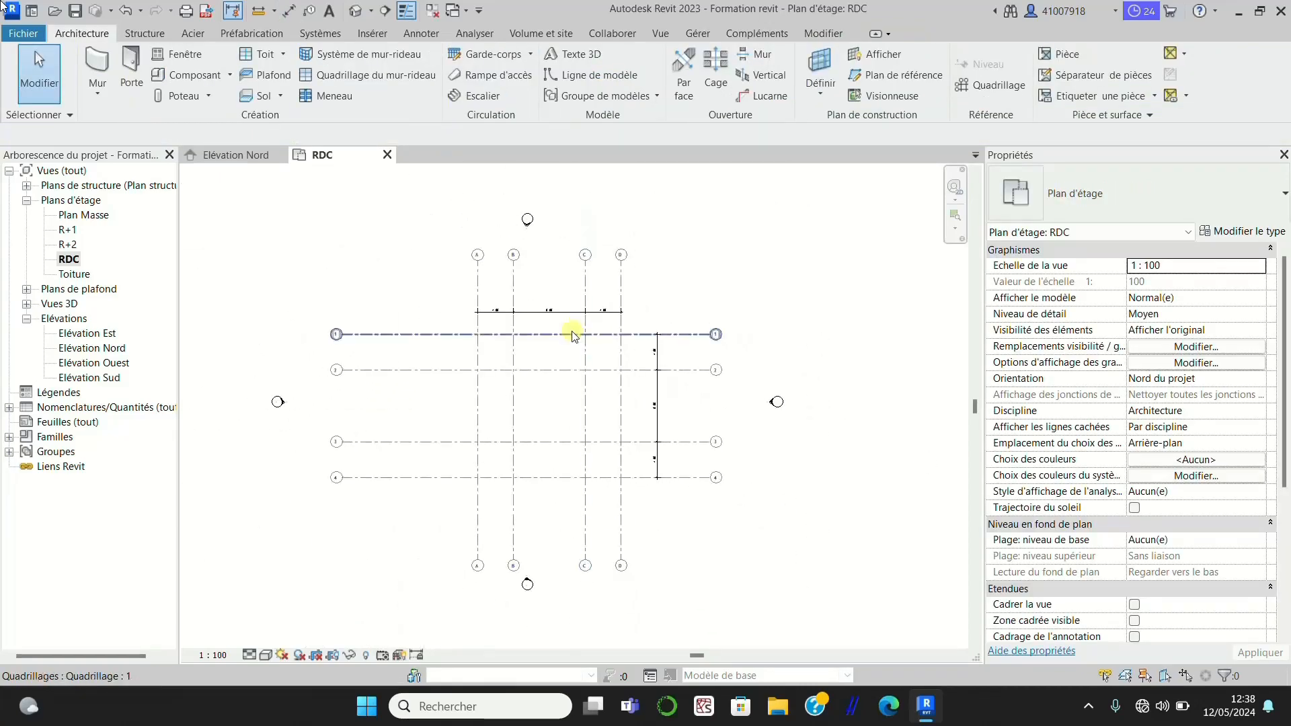